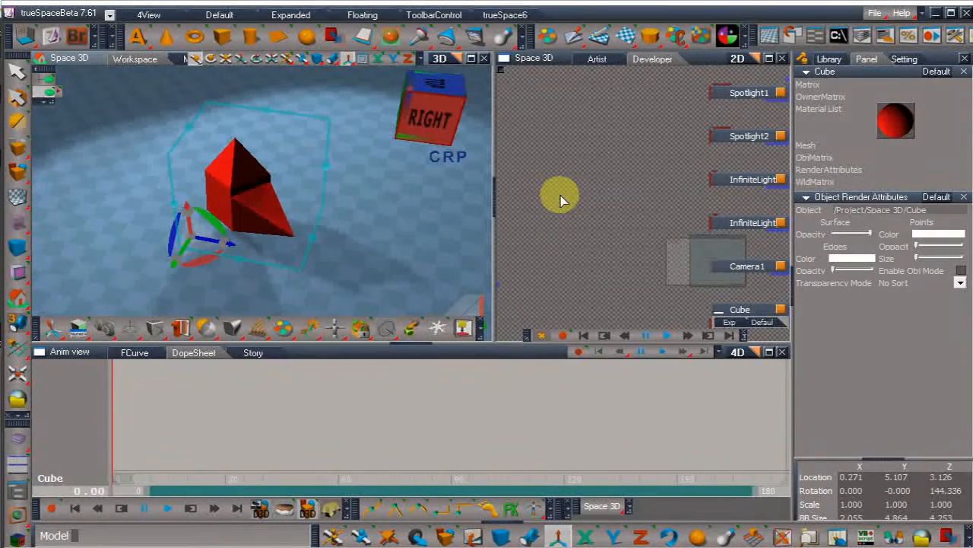
Step: Install the path tools with the PathTools installer, place their small toolbar in the 3D view beside the red object, and remove the installer
left_click_drag(589, 198, 571, 168)
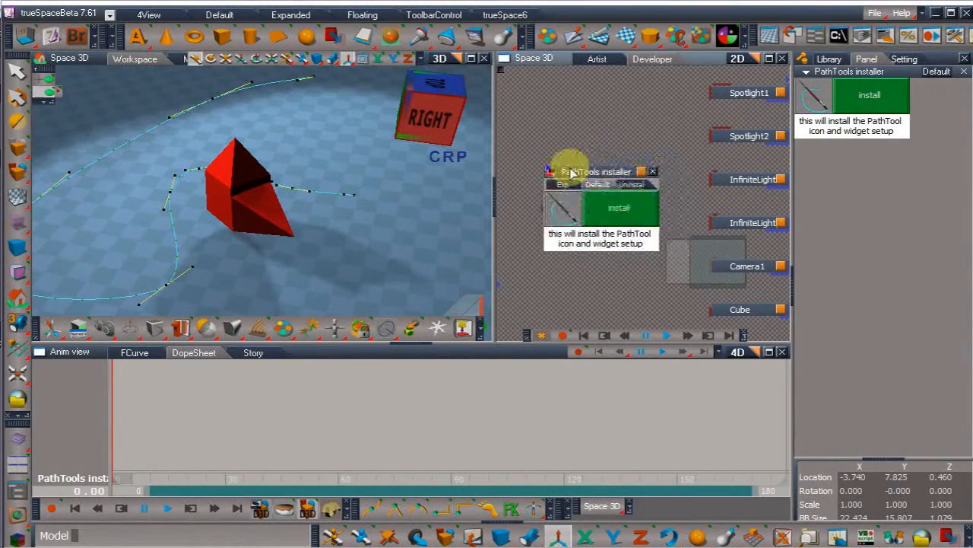
left_click(628, 186)
left_click(601, 184)
left_click(623, 211)
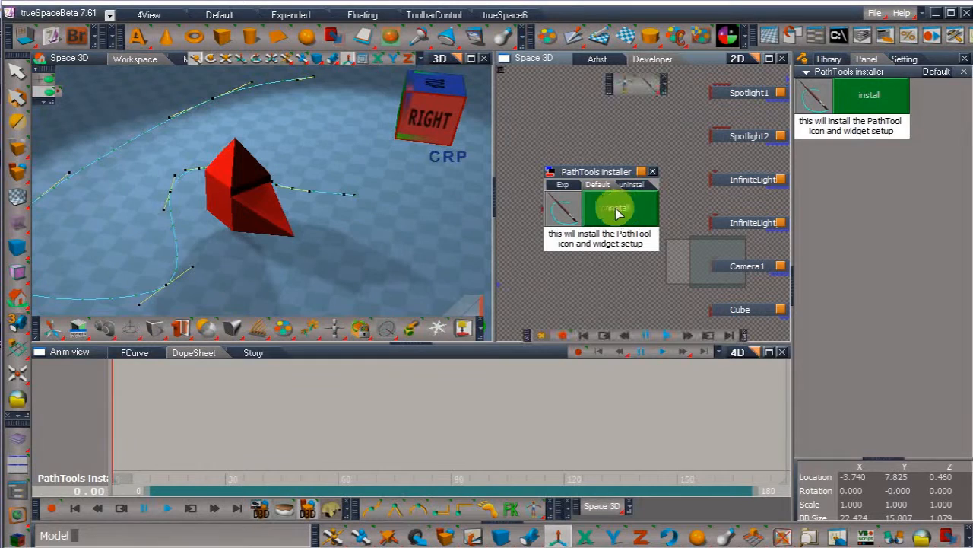
left_click_drag(389, 198, 346, 234)
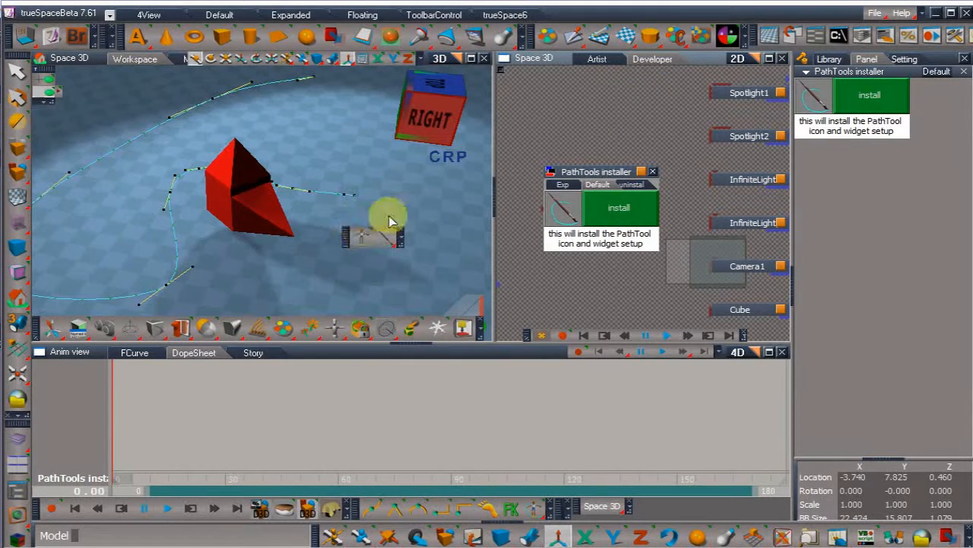
left_click(652, 172)
Step: Deselect the cube, open the Paths settings from the path toolbar to view their options, and close them again
left_click(239, 195)
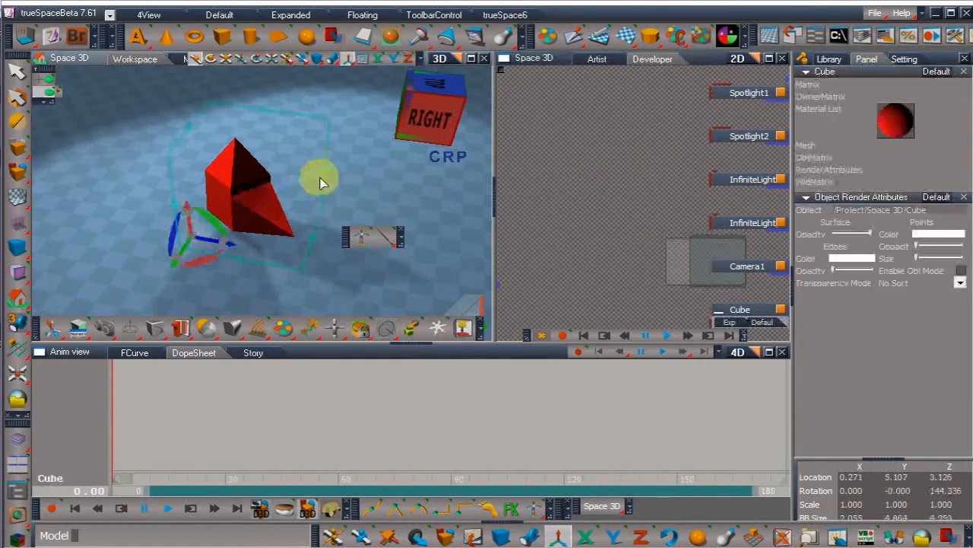
left_click(339, 189)
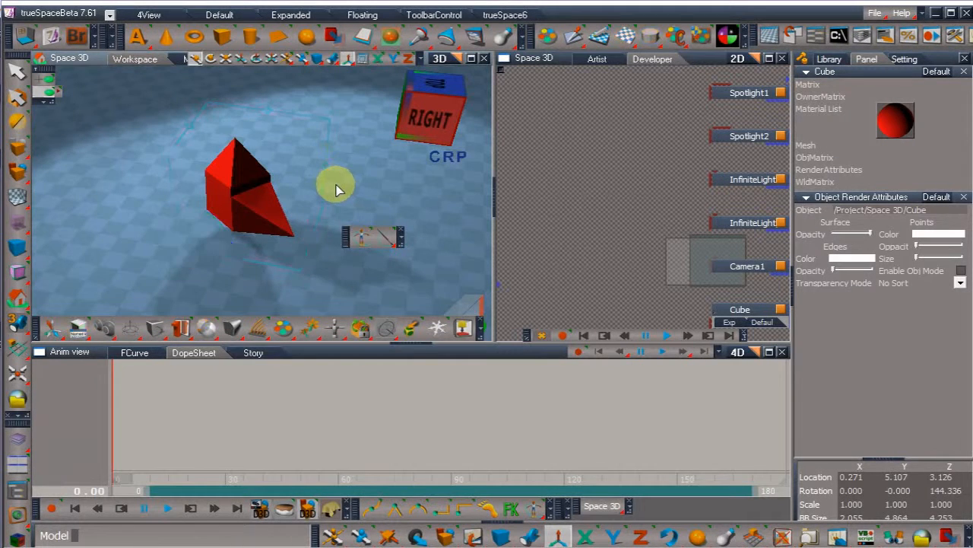
left_click(361, 237)
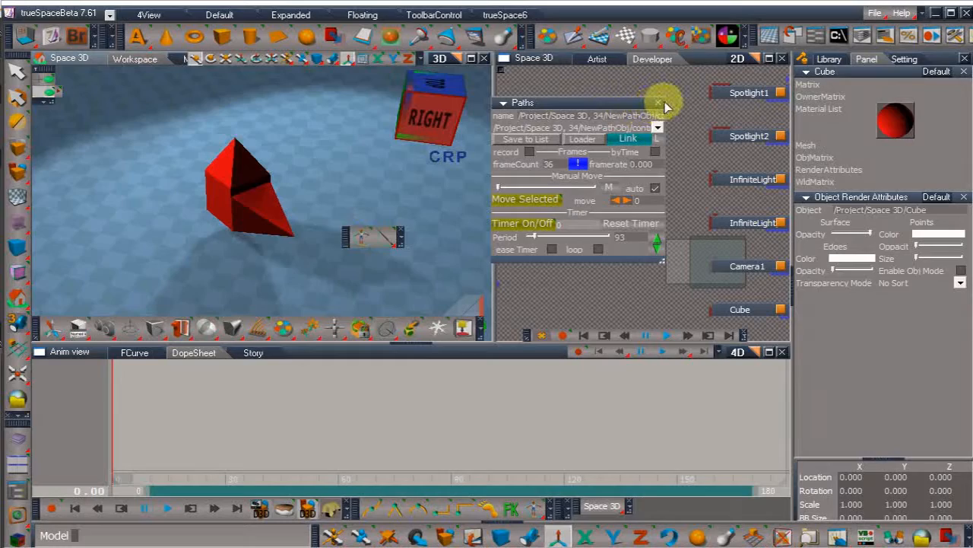
left_click(658, 102)
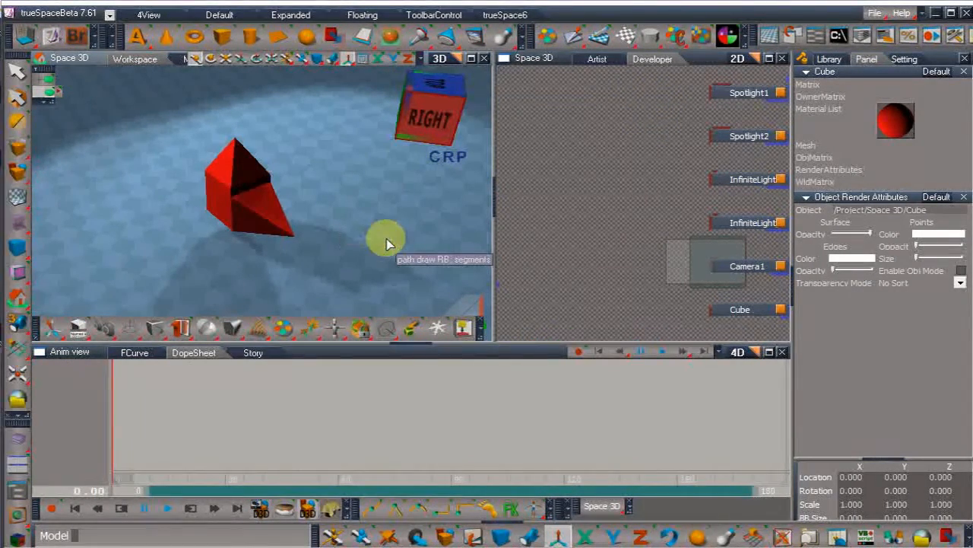
Step: Open the path draw tool's segment settings and set Segments per Ctrl Point to 15
right_click(387, 240)
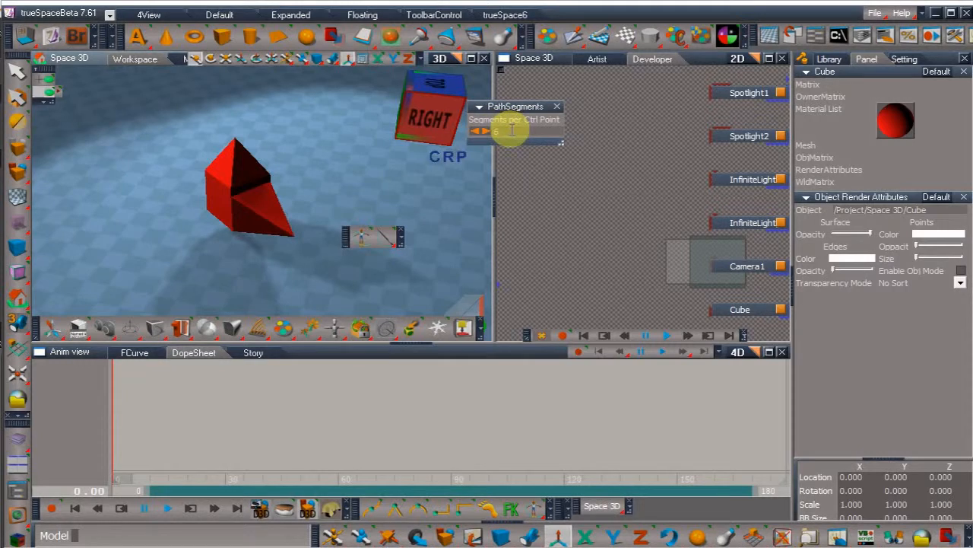
mouse_move(380, 239)
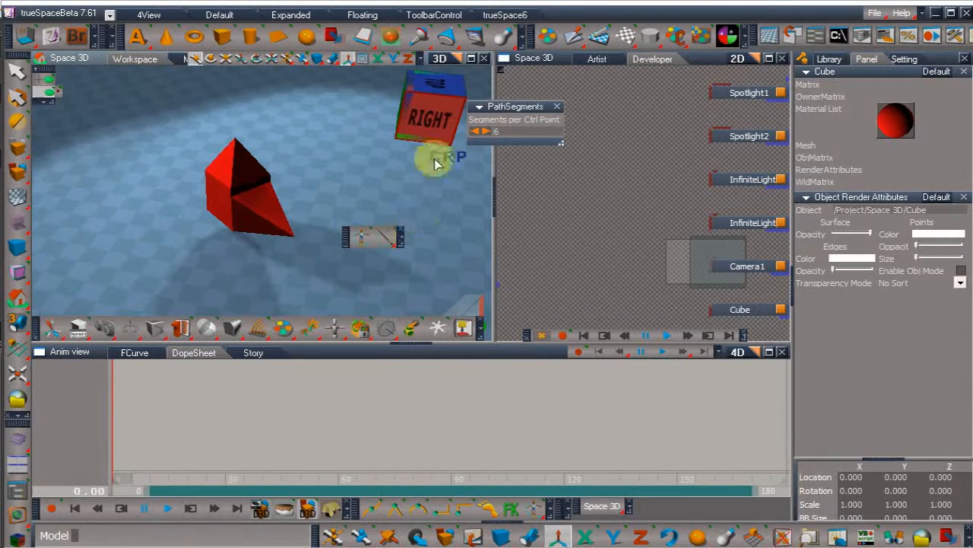
left_click_drag(506, 112, 541, 131)
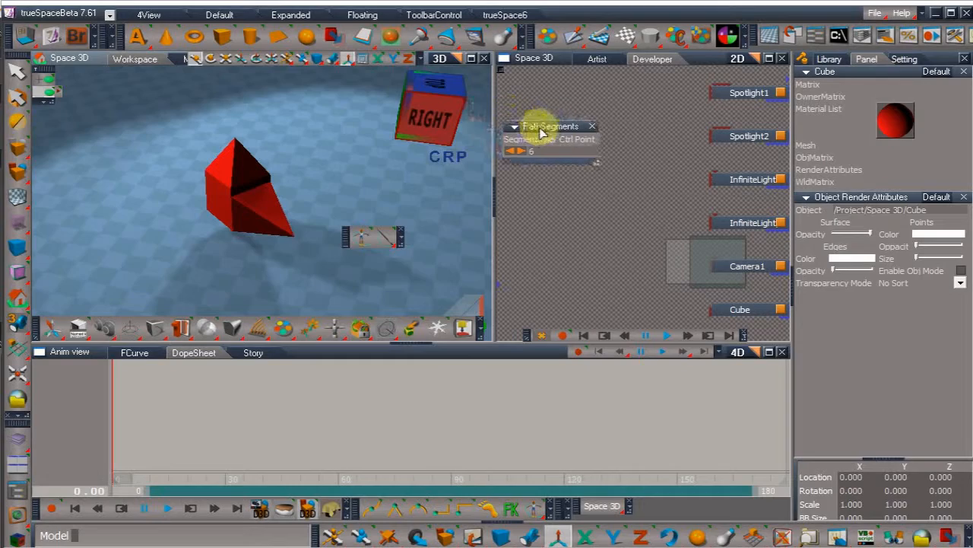
left_click(520, 150)
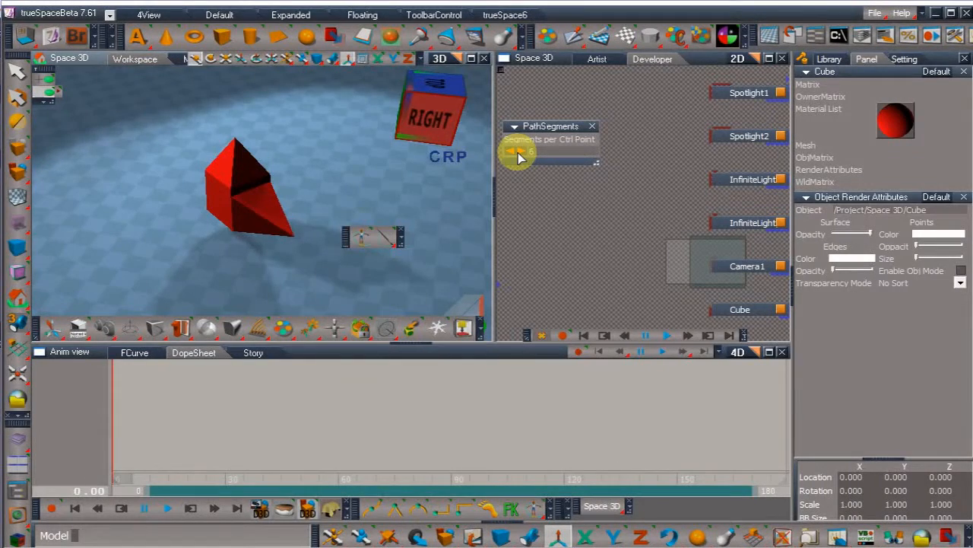
left_click(519, 153)
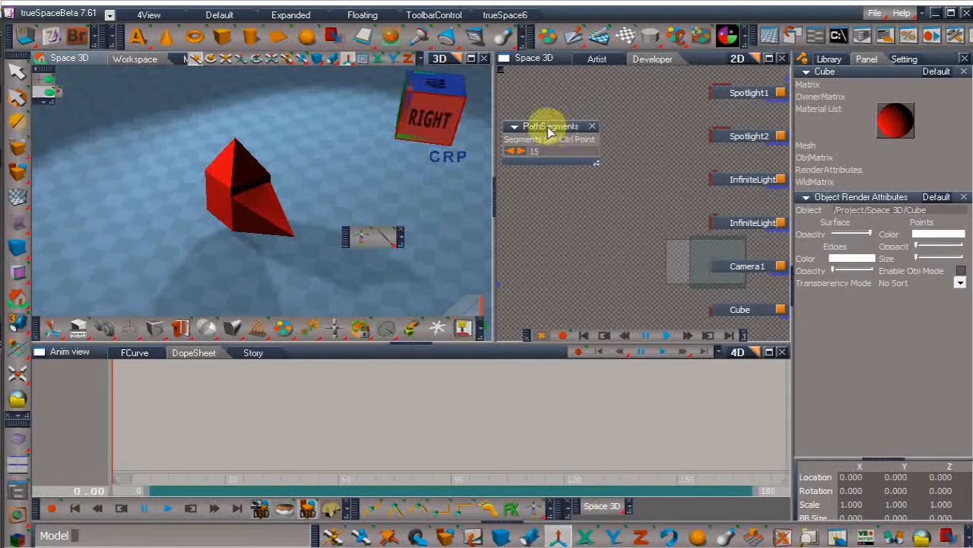
Step: Select the red cube and draw a curved path with the path draw tool, starting at the cube and looping across the floor
left_click(372, 238)
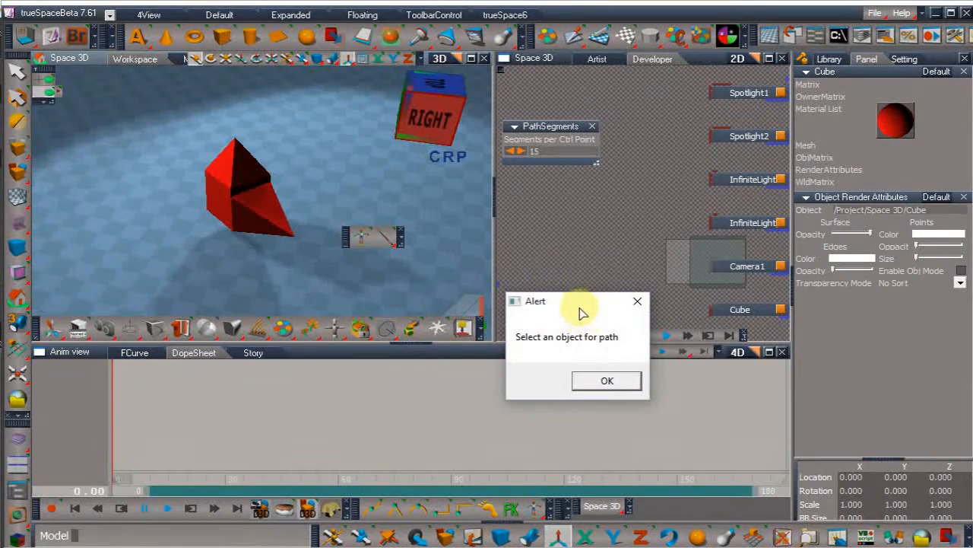
left_click(605, 380)
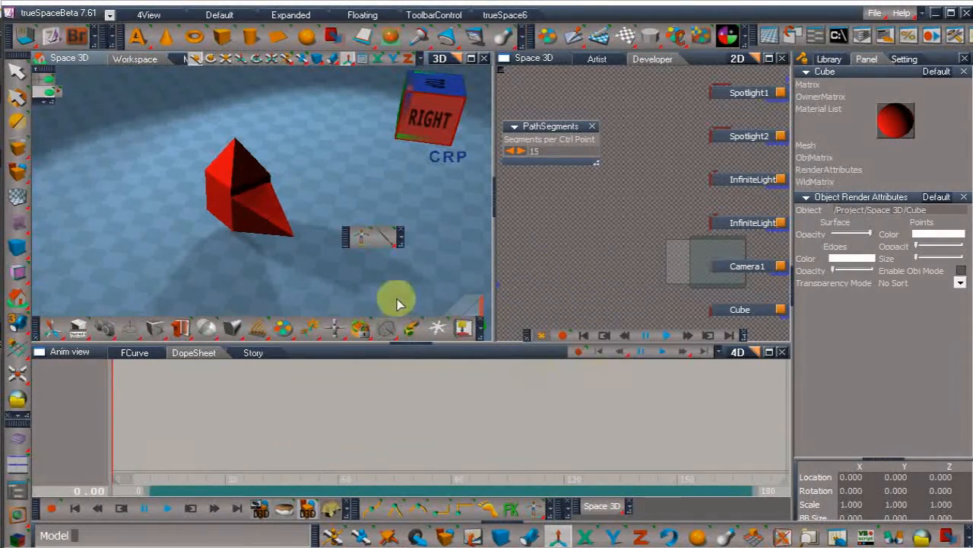
left_click(246, 210)
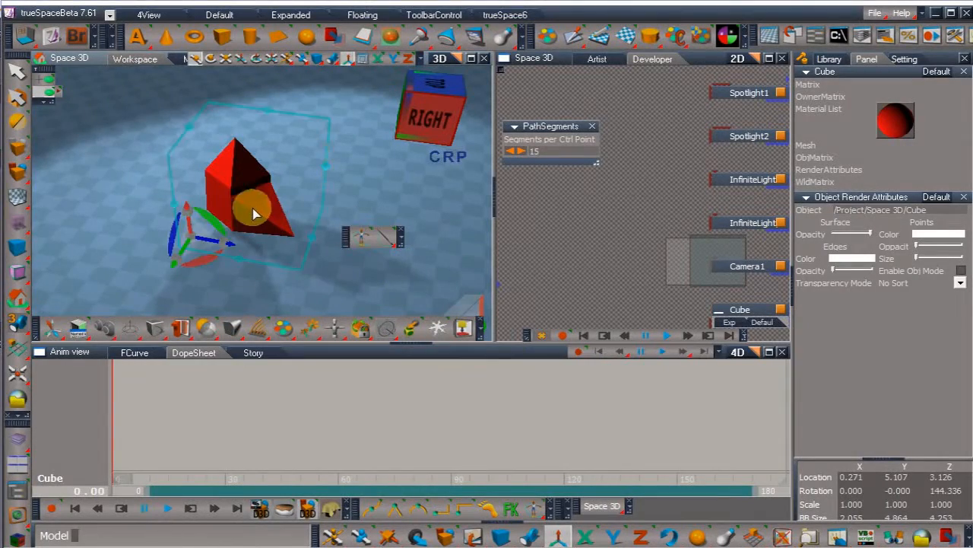
middle_click_drag(252, 213, 380, 217)
mouse_move(304, 213)
middle_mouse_down()
mouse_move(304, 266)
mouse_move(251, 152)
mouse_move(304, 156)
mouse_move(197, 213)
mouse_move(251, 229)
mouse_move(278, 212)
mouse_move(418, 204)
middle_mouse_up()
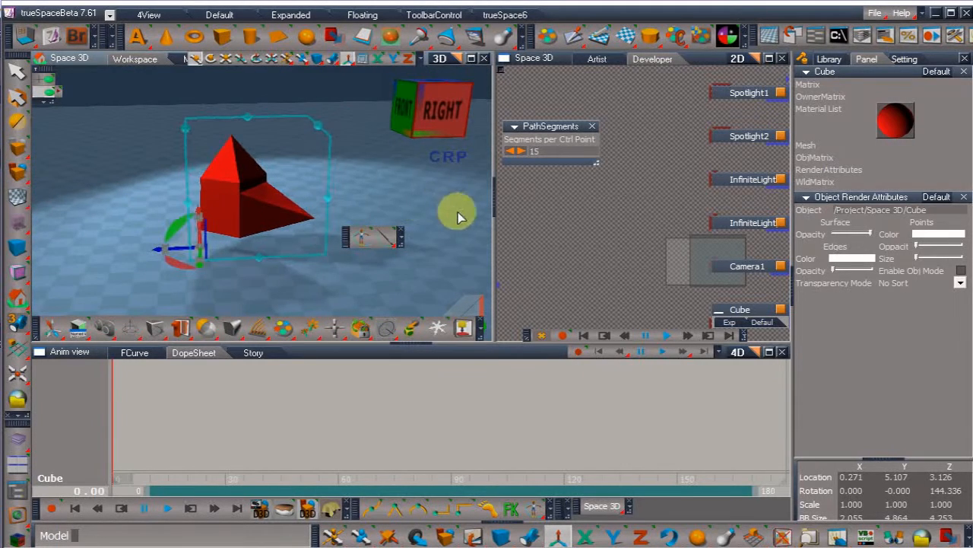
left_click(387, 242)
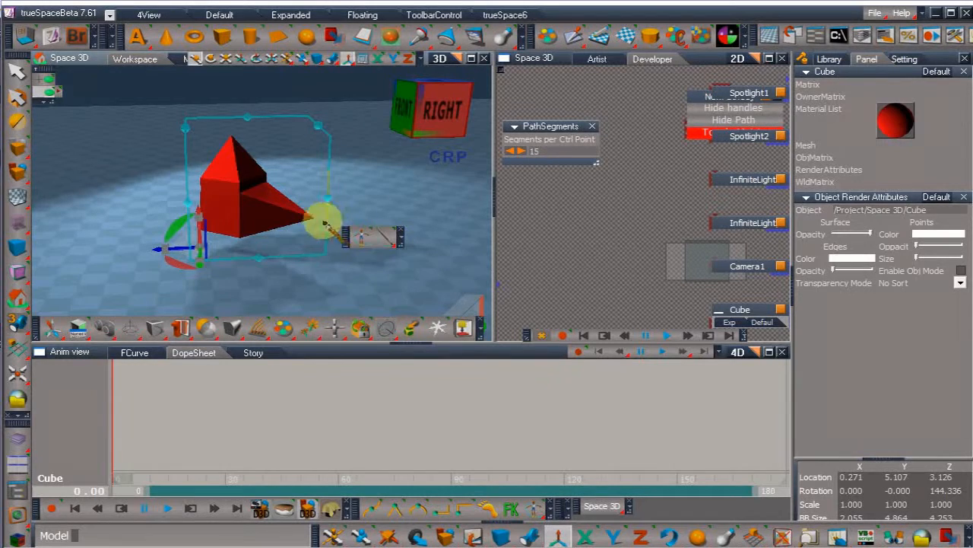
scroll(248, 254, "down", 3)
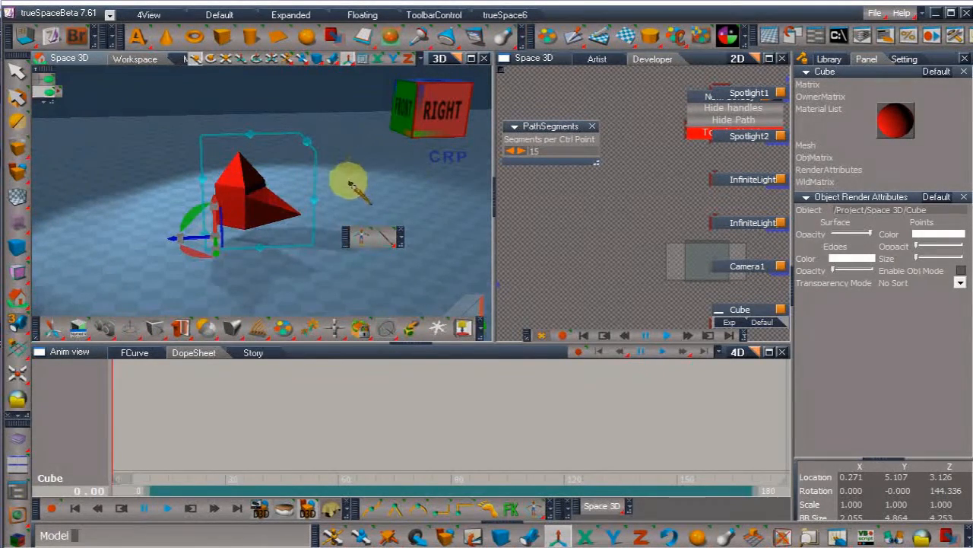
left_click(394, 183)
scroll(432, 200, "down", 3)
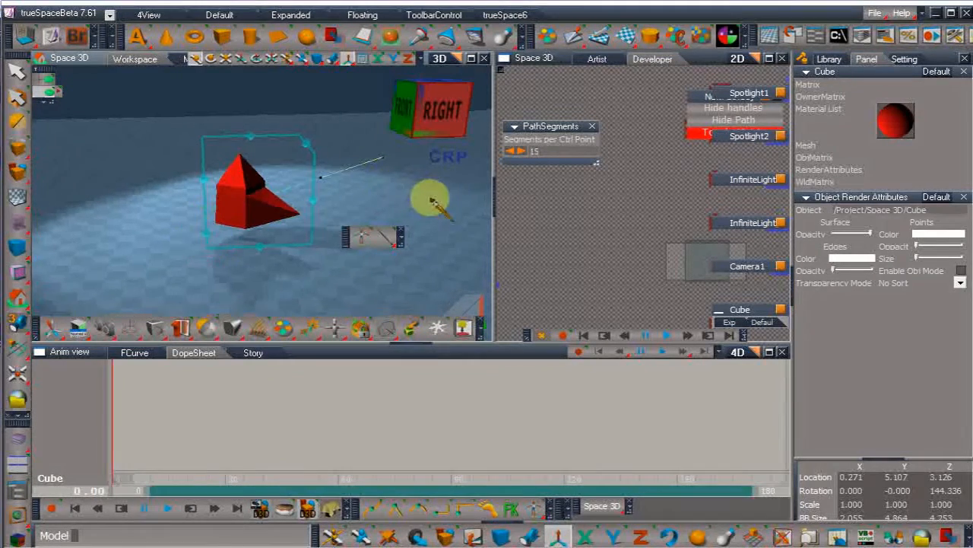
left_click(243, 292)
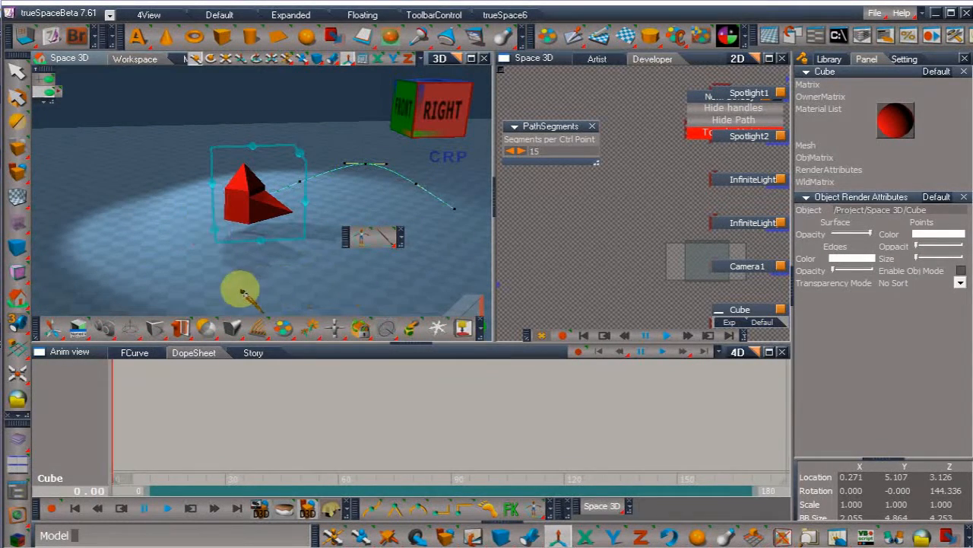
mouse_move(427, 111)
left_mouse_down()
mouse_move(407, 93)
mouse_move(418, 137)
mouse_move(449, 120)
mouse_move(425, 105)
mouse_move(435, 114)
left_mouse_up()
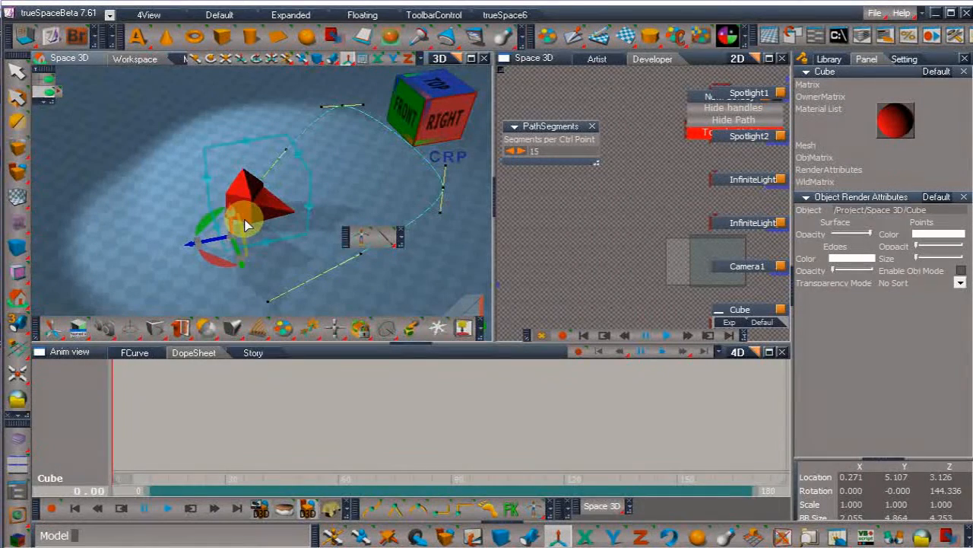
Step: Open the Paths settings and arrange them and the NewPathObj node so that both are fully accessible
left_click(358, 237)
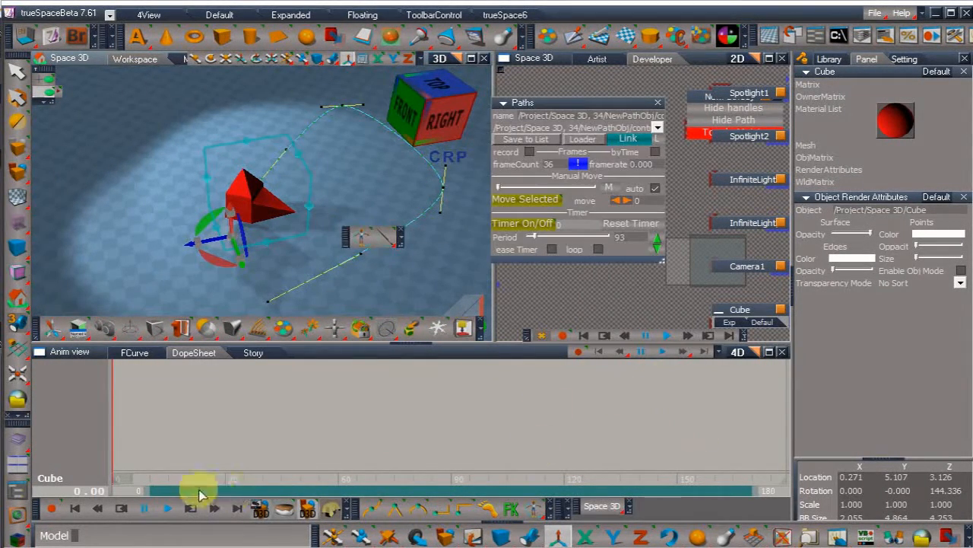
left_click_drag(130, 484, 114, 449)
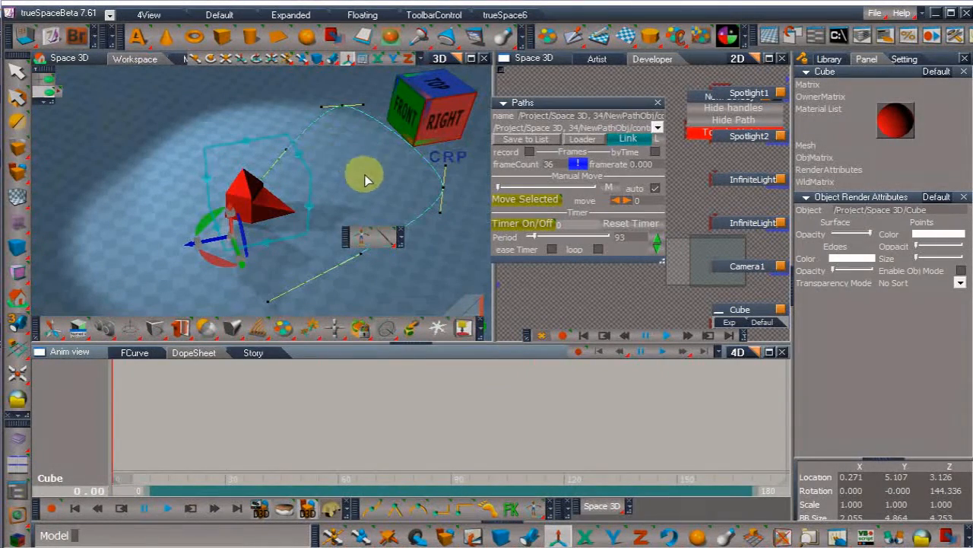
left_click_drag(553, 109, 522, 144)
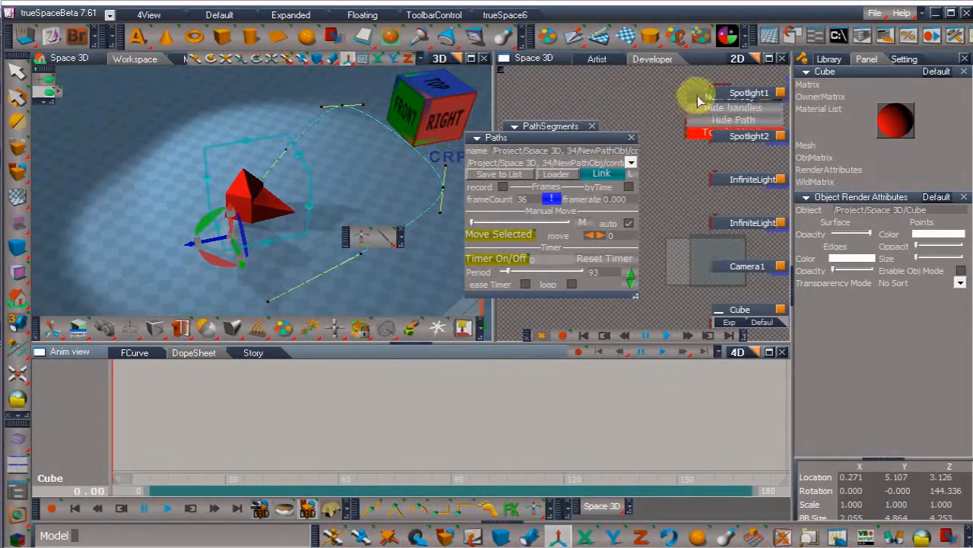
left_click_drag(692, 98, 574, 232)
left_click_drag(560, 137, 864, 183)
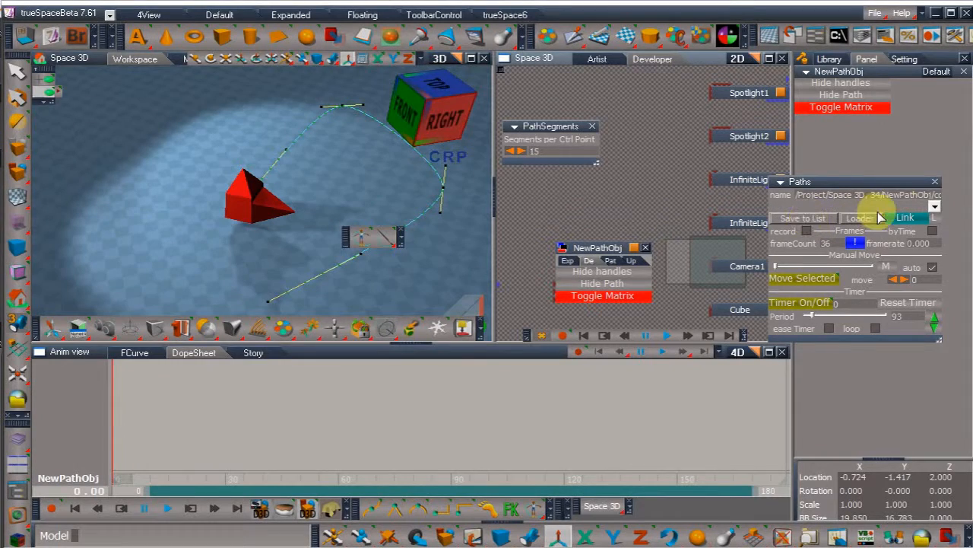
Step: Choose the control points of /Project/Space 3D/NewPathObj in the Paths settings and load them as the active path
left_click(934, 206)
left_click(873, 222)
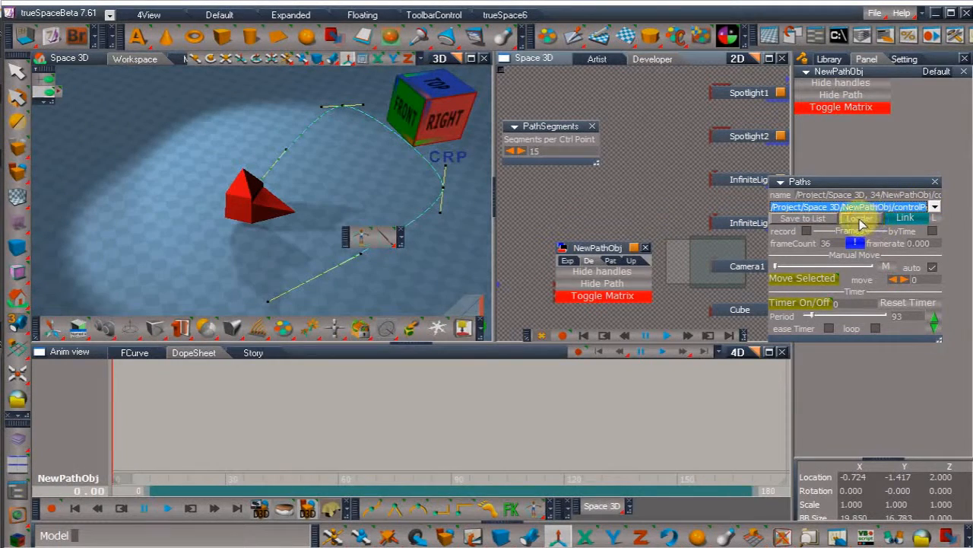
left_click(860, 219)
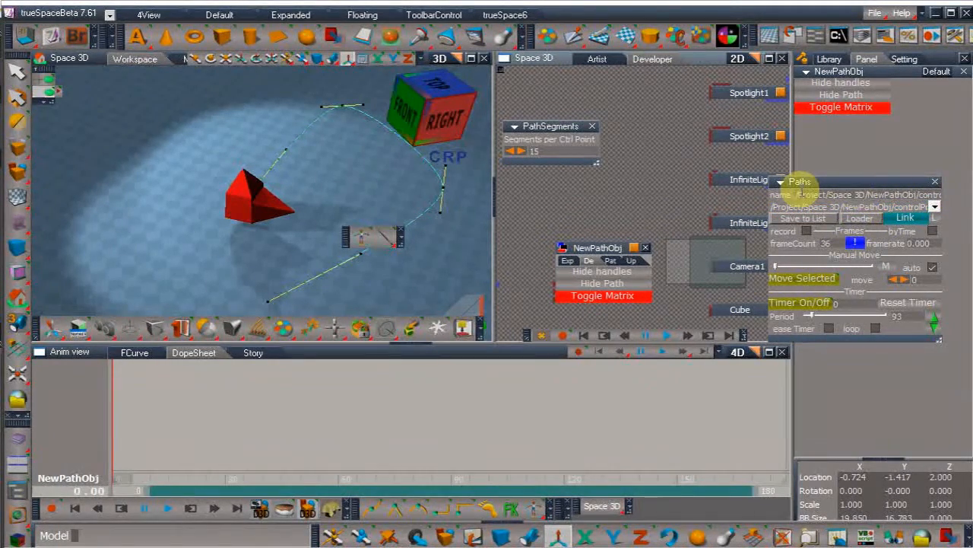
Step: Place the Paths settings below the cube, select the cube, and link the loaded path
left_click_drag(808, 189, 168, 272)
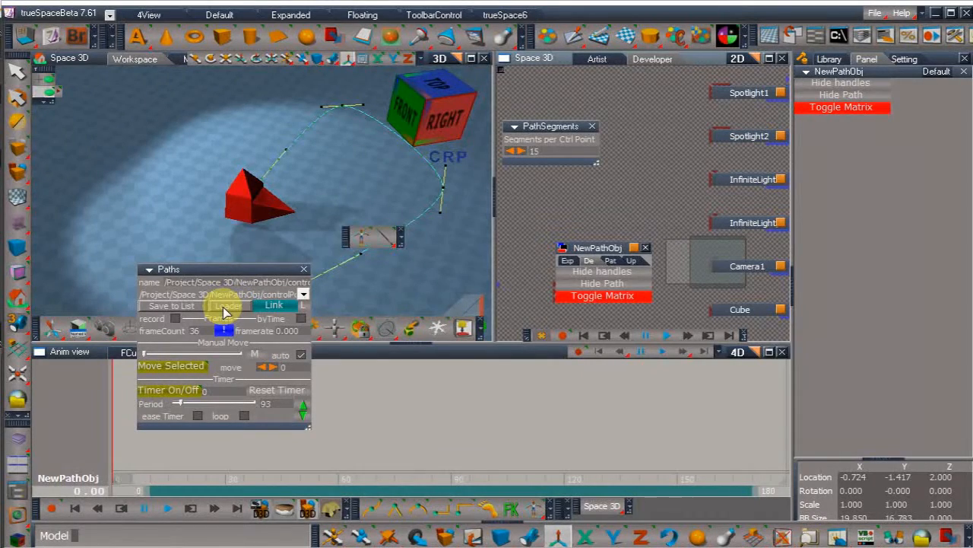
left_click(257, 203)
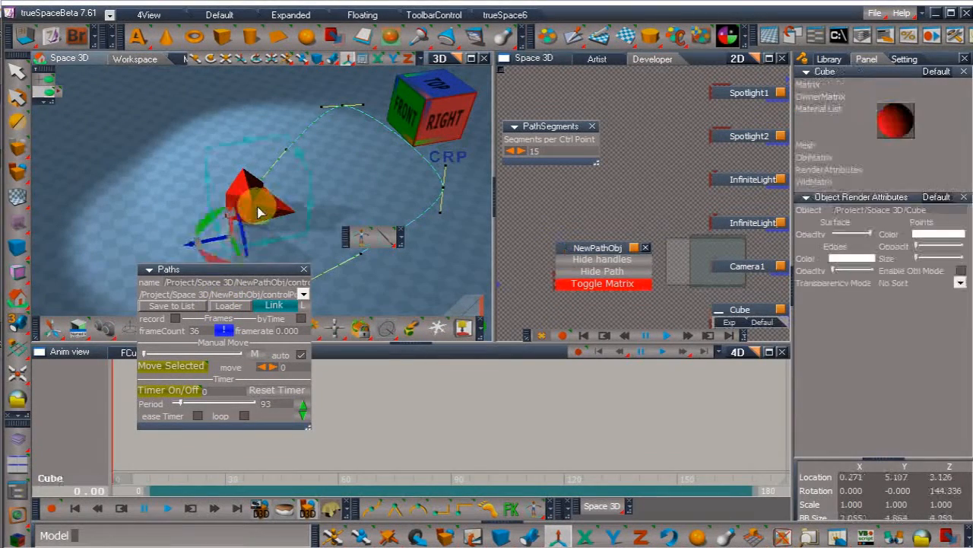
left_click(273, 306)
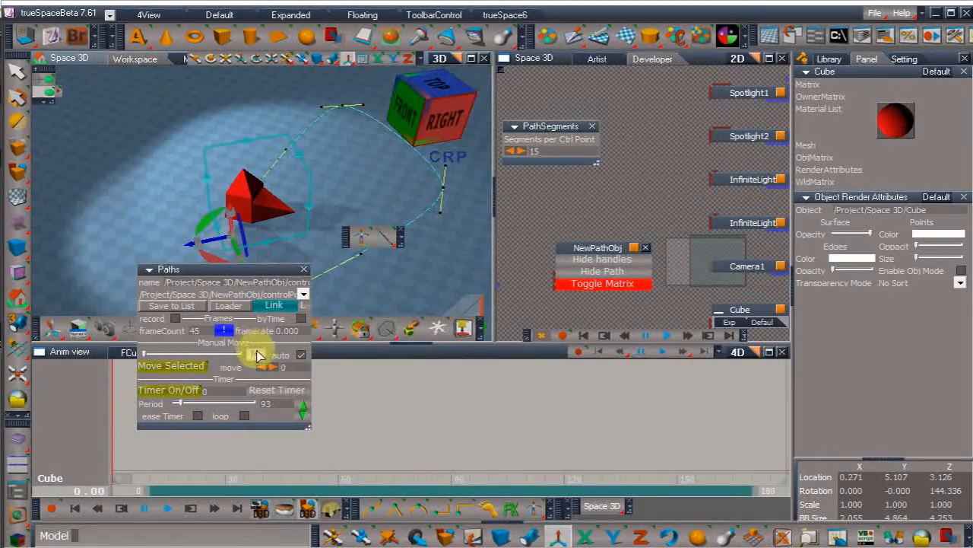
Step: Try the manual move slider on the linked cube, then select NewPathObj and reposition its node below the PathSegments settings
left_click(145, 356)
mouse_move(146, 355)
left_mouse_down()
mouse_move(180, 366)
mouse_move(129, 352)
left_mouse_up()
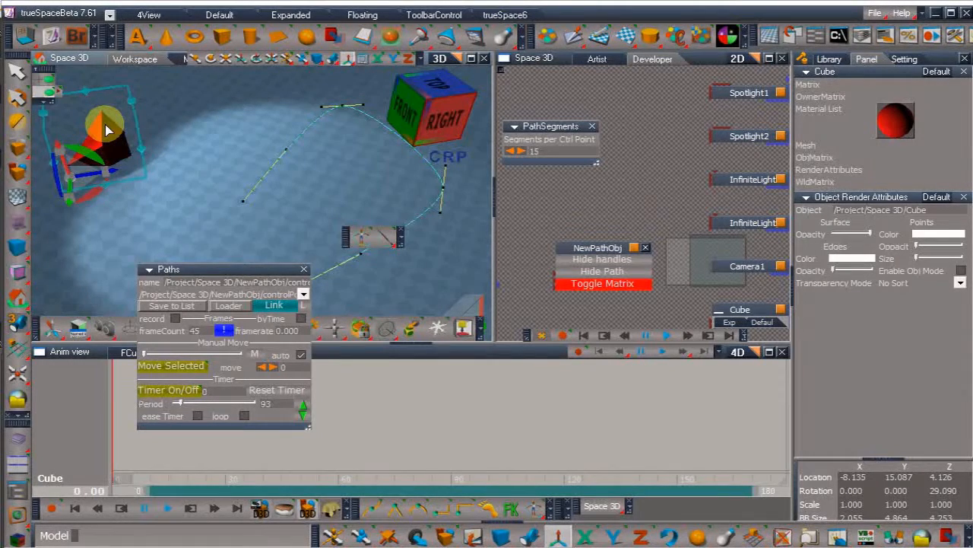
left_click(589, 245)
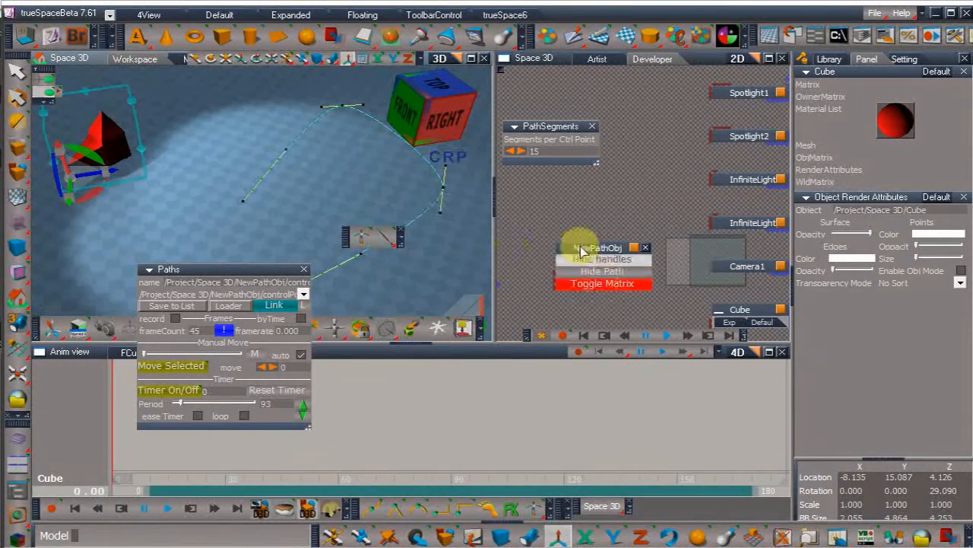
left_click_drag(597, 250, 570, 210)
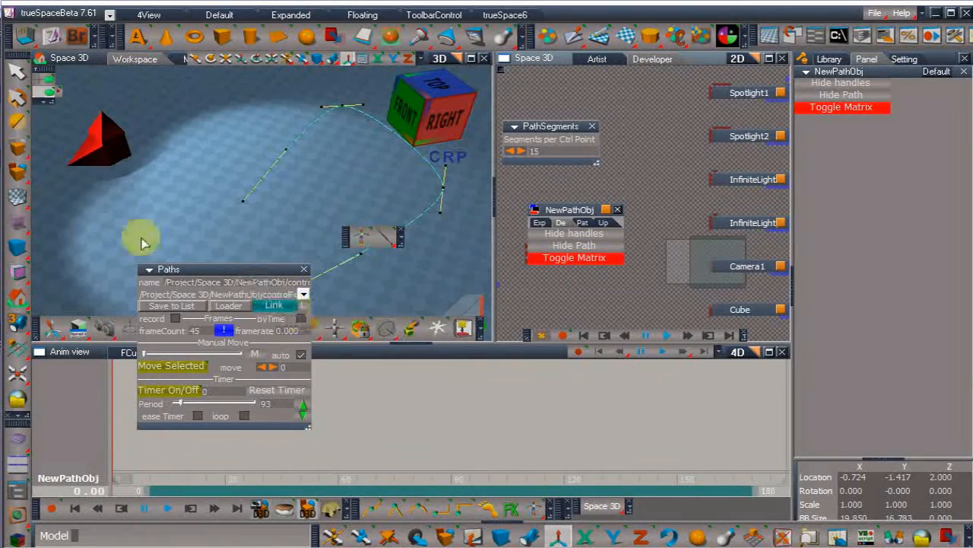
Step: Select the cube and move it back to the start of the path, at about X 0.949, Y 7.926, Z 3.194
left_click(98, 150)
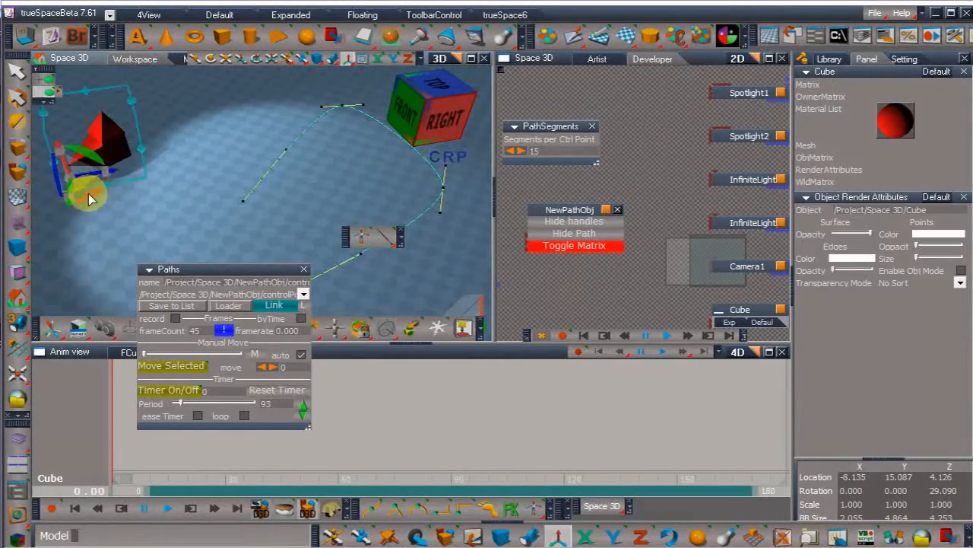
left_click_drag(89, 194, 208, 259)
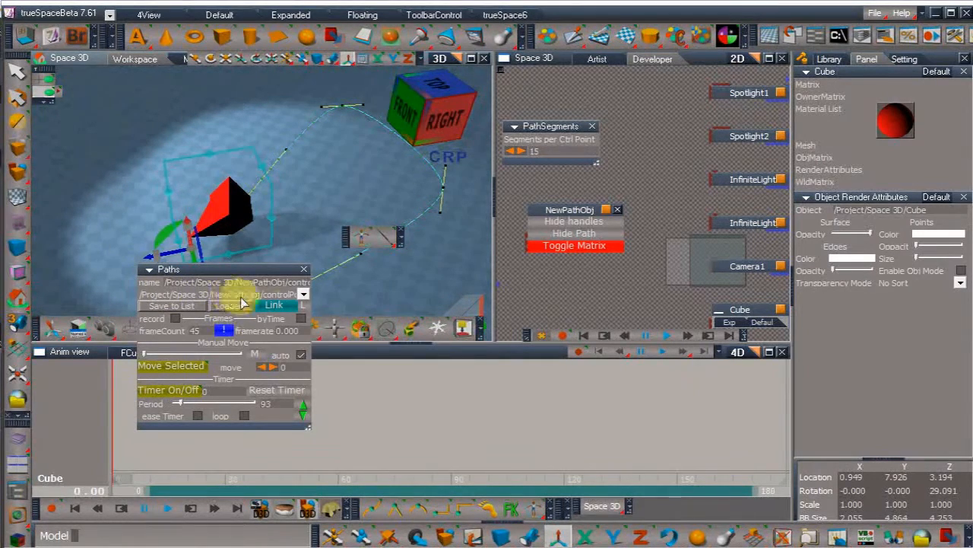
Step: Link the cube to the loaded path again and show the up-vector settings of the NewPathObj node
left_click(283, 305)
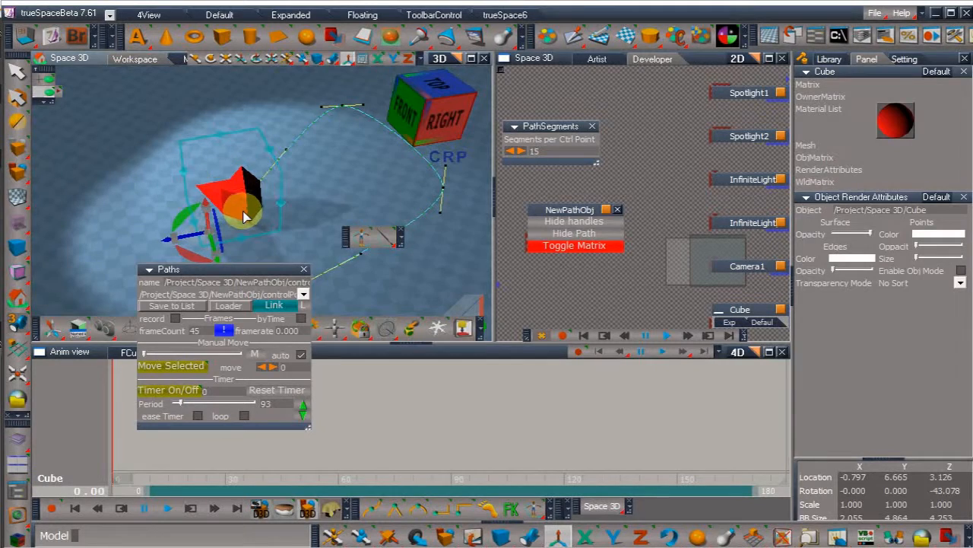
left_click(578, 233)
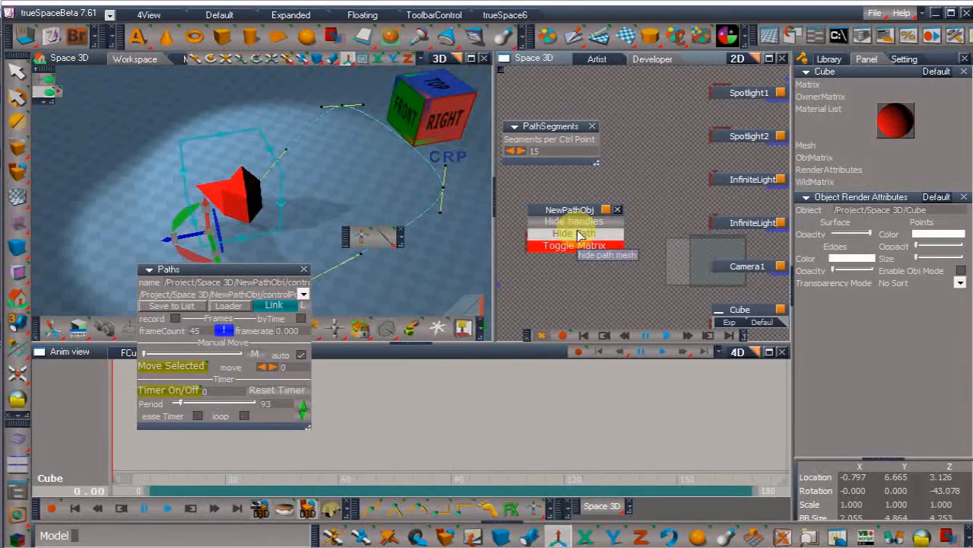
left_click(567, 210)
left_click(582, 222)
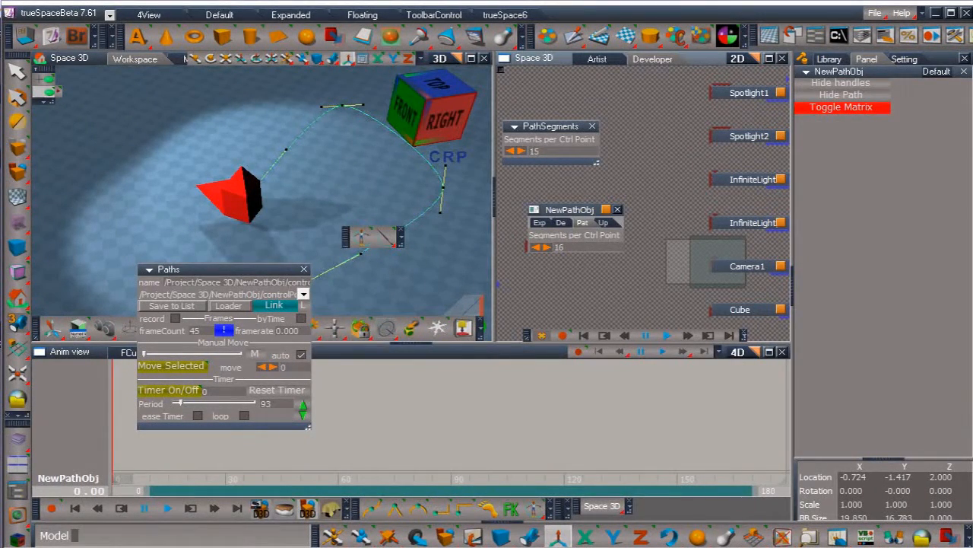
left_click(602, 222)
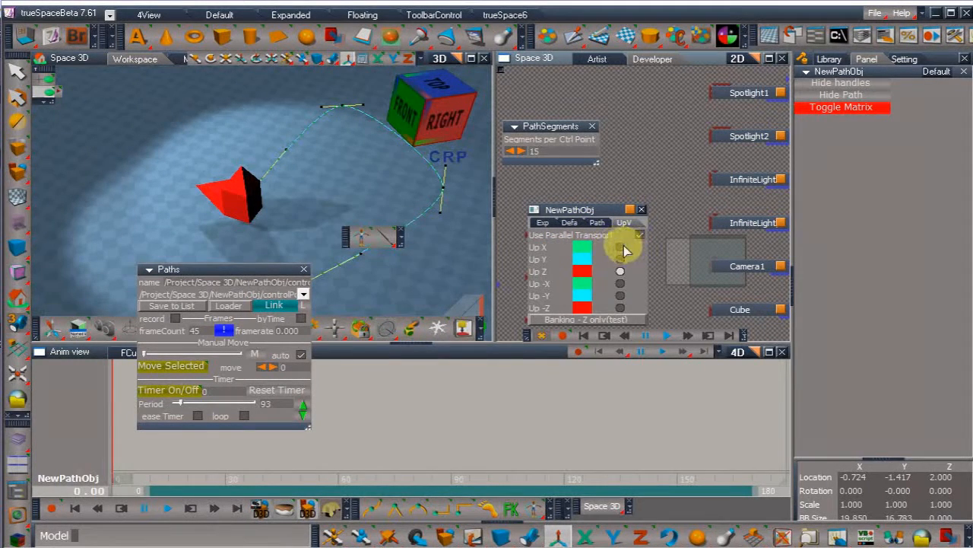
Step: Select the cube and try the Up X and Up Y directions while moving it slightly along the path
left_click(245, 195)
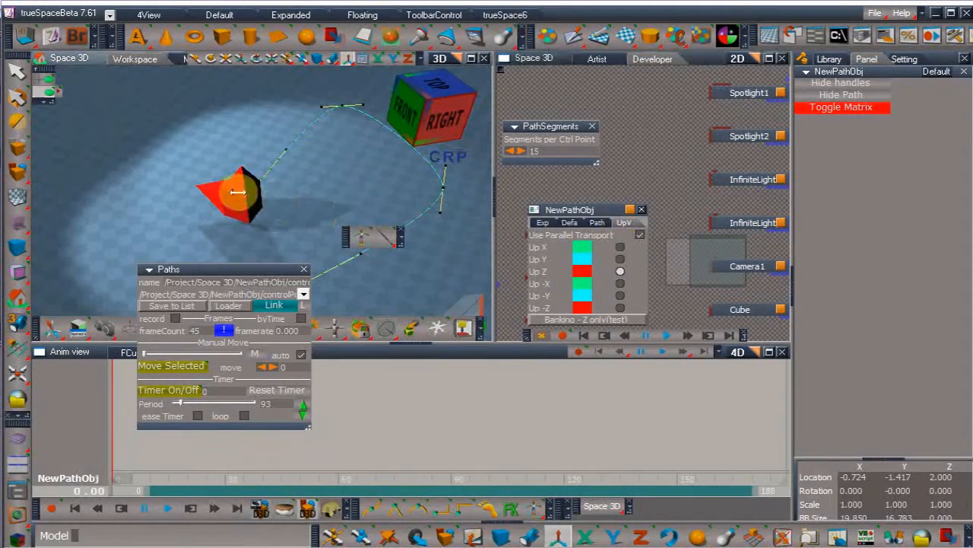
left_click(620, 235)
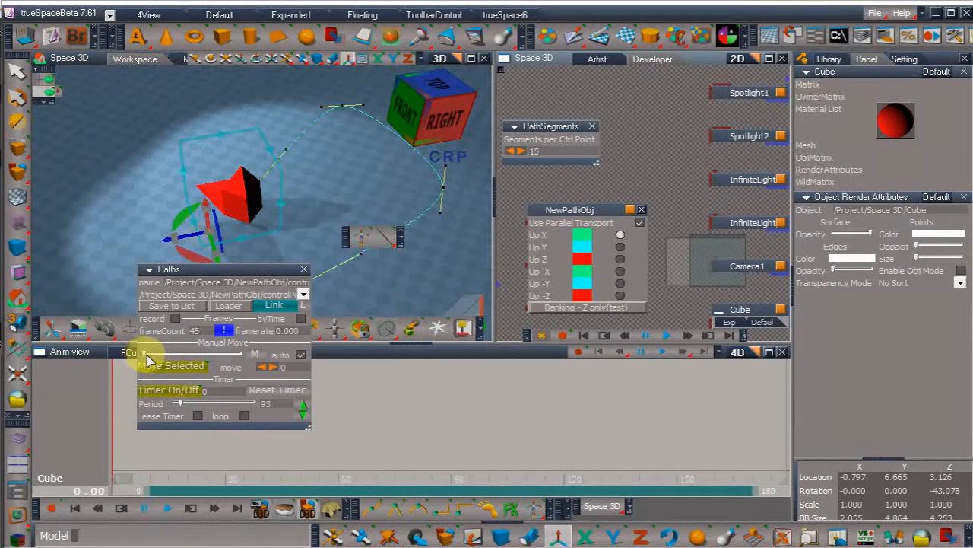
mouse_move(146, 358)
left_mouse_down()
mouse_move(162, 354)
mouse_move(144, 355)
left_mouse_up()
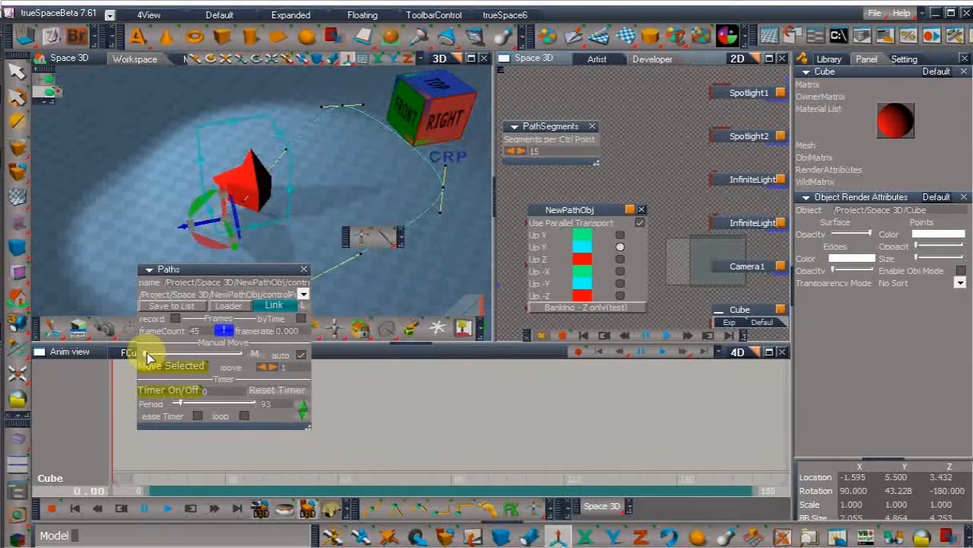
mouse_move(148, 354)
left_mouse_down()
mouse_move(169, 356)
mouse_move(142, 357)
left_mouse_up()
Step: Set the path's up vector to Up Z and move the cube forward and back along the path
left_click(620, 258)
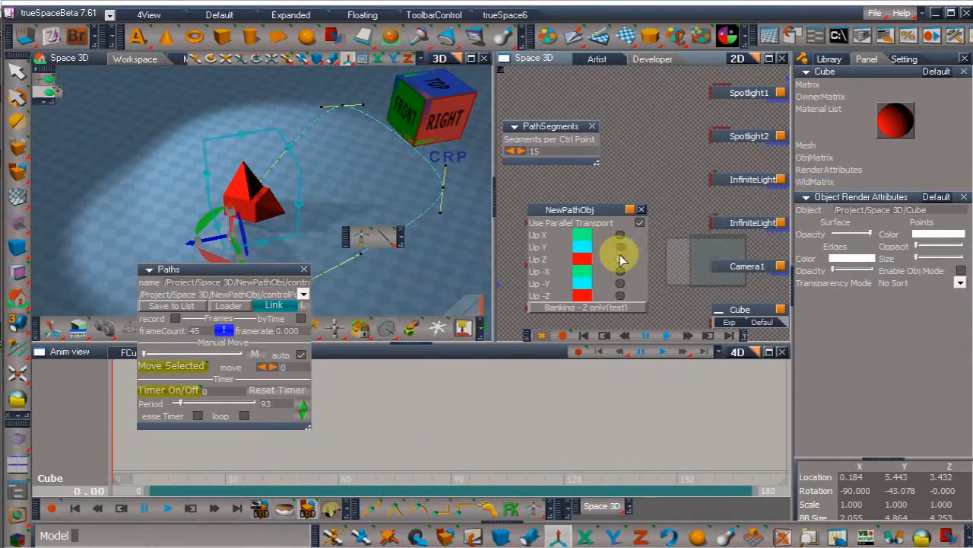
left_click_drag(149, 357, 148, 360)
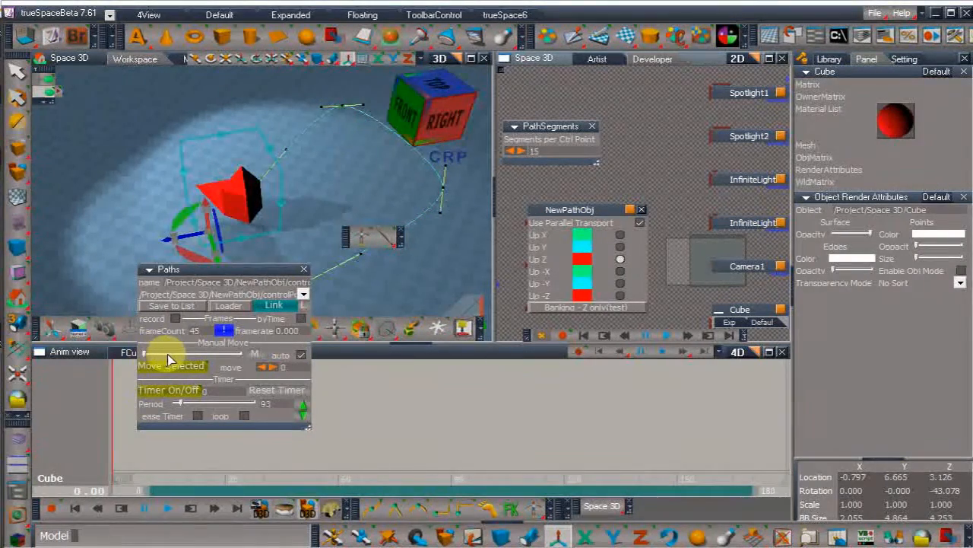
left_click(271, 366)
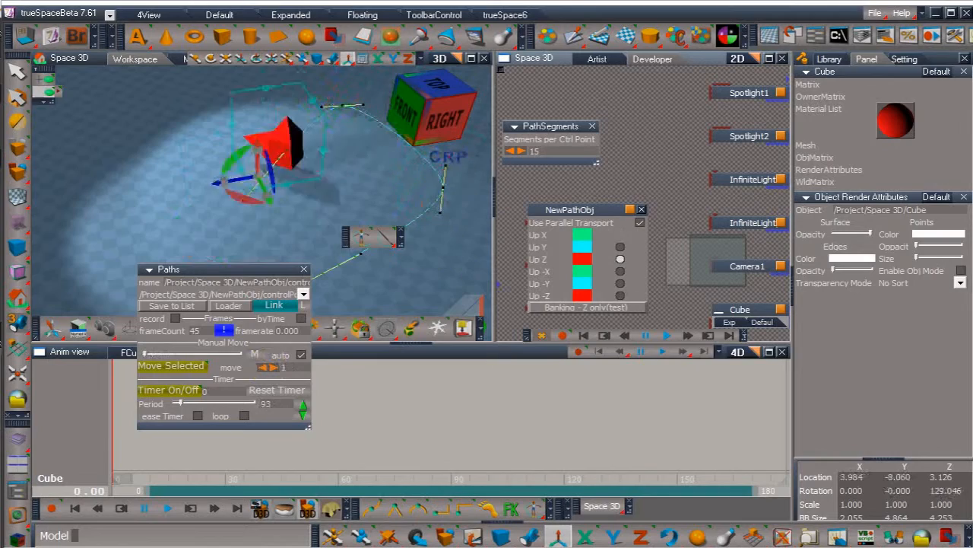
left_click_drag(270, 367, 263, 367)
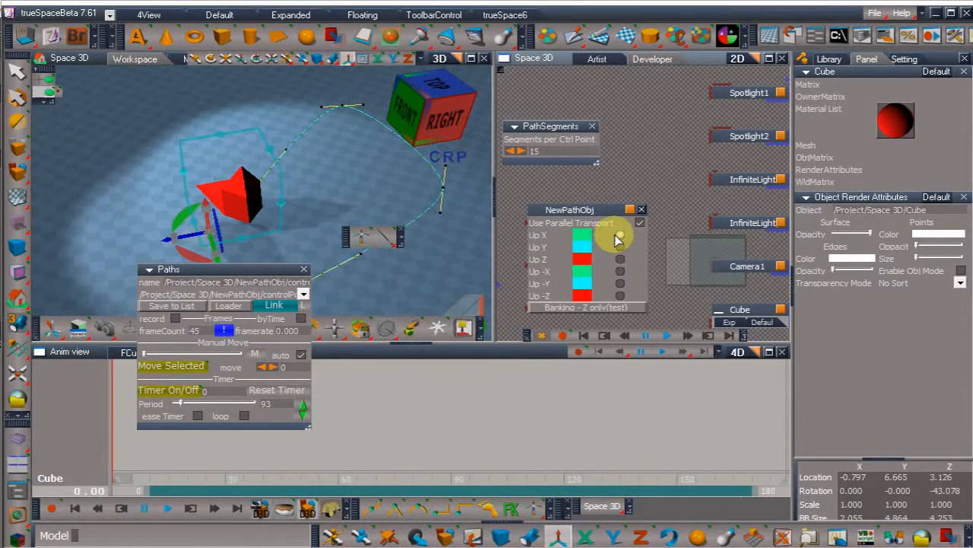
Step: Try the cube's path movement with Up X, choose Up -Y and Up -Z in turn, and return to Up Z
left_click_drag(269, 367, 263, 366)
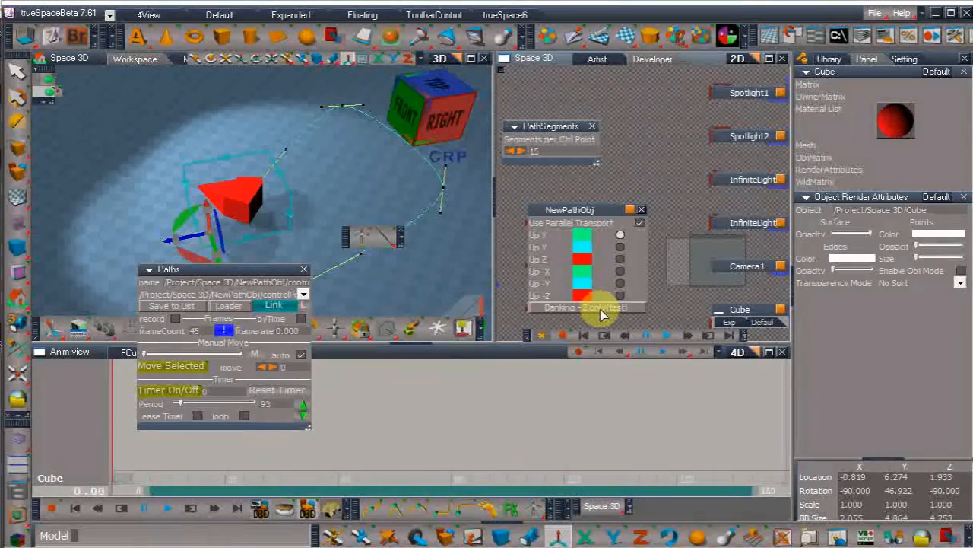
mouse_move(271, 367)
left_mouse_down()
mouse_move(300, 367)
mouse_move(263, 367)
left_mouse_up()
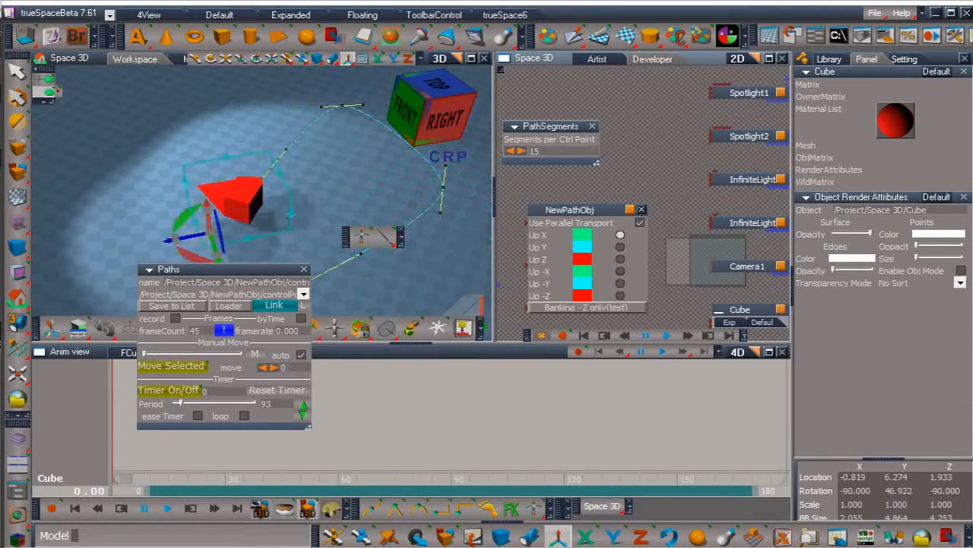
left_click(621, 282)
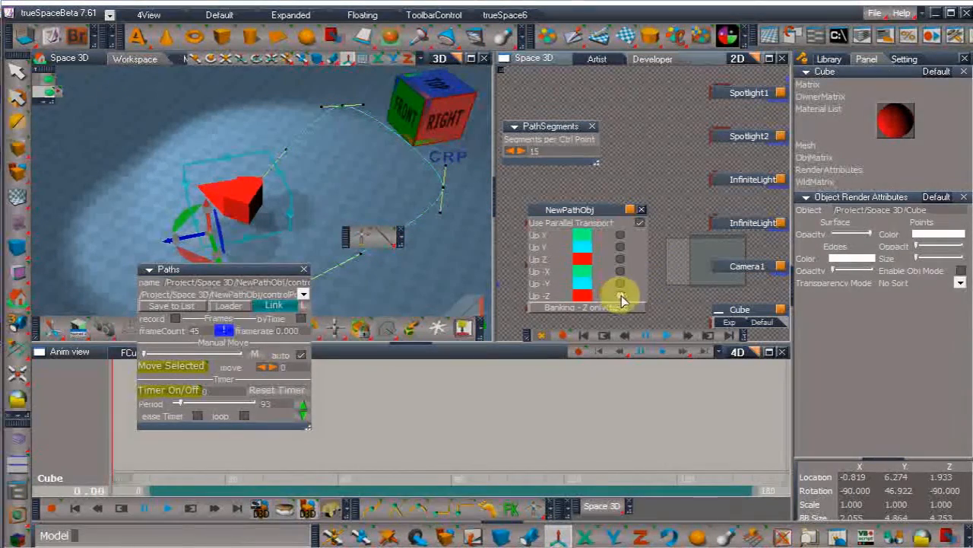
left_click(620, 295)
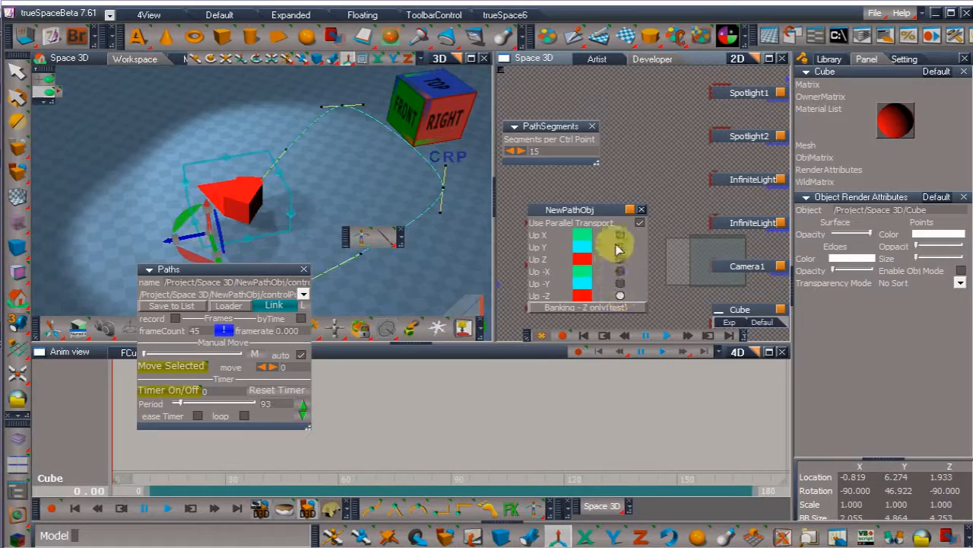
left_click(623, 258)
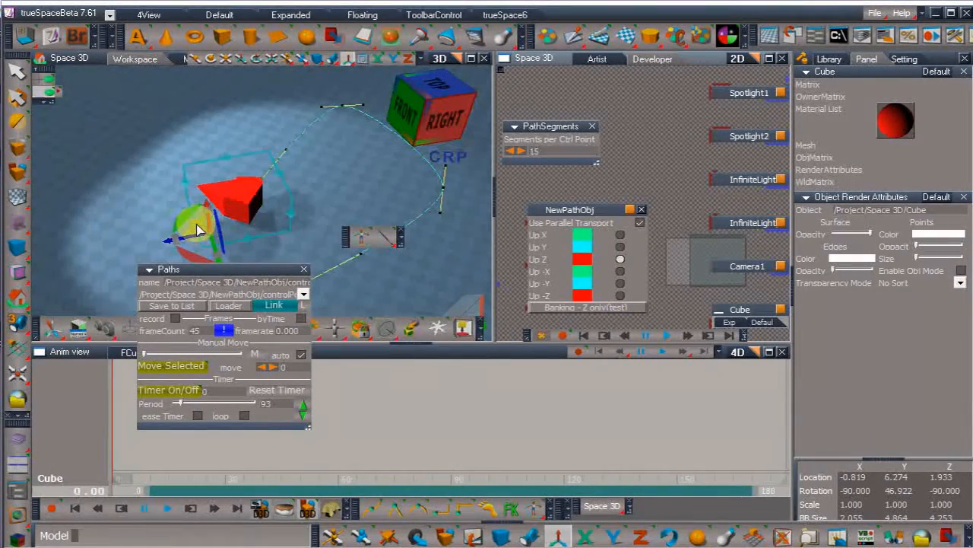
Step: Toggle the cube's axes mode and test its manual movement along the path with Up Z
left_click_drag(348, 58, 347, 36)
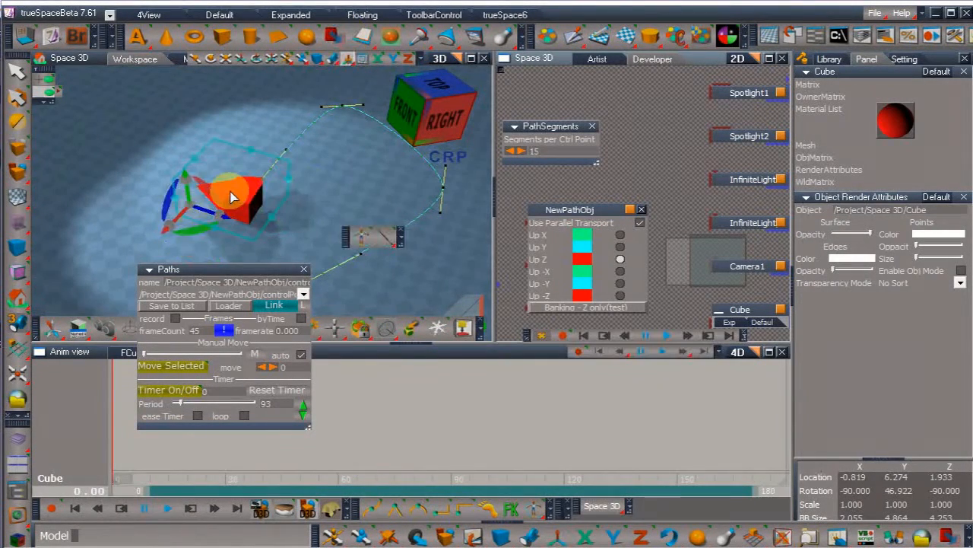
left_click_drag(218, 195, 239, 168)
mouse_move(273, 367)
left_mouse_down()
mouse_move(295, 367)
mouse_move(273, 367)
left_mouse_up()
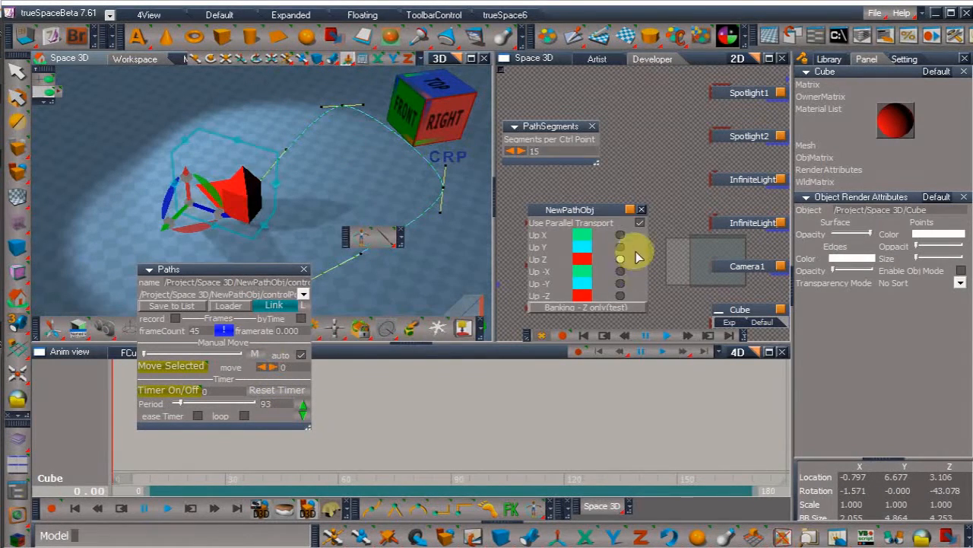
Step: Set the up vector to Up X and test the cube's manual movement along the path
left_click(620, 235)
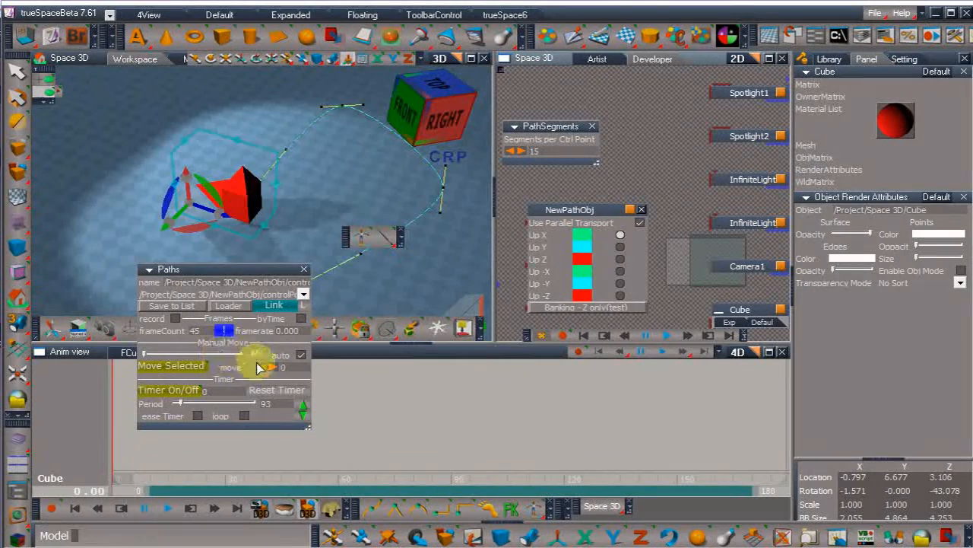
mouse_move(262, 367)
left_mouse_down()
mouse_move(295, 368)
mouse_move(261, 367)
left_mouse_up()
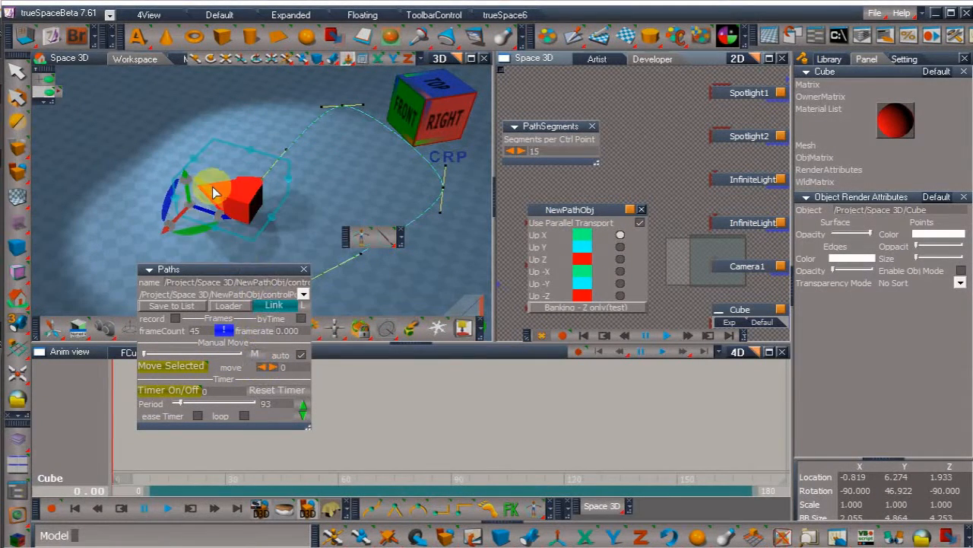
left_click_drag(210, 189, 272, 235)
mouse_move(274, 370)
left_mouse_down()
mouse_move(305, 370)
mouse_move(266, 368)
left_mouse_up()
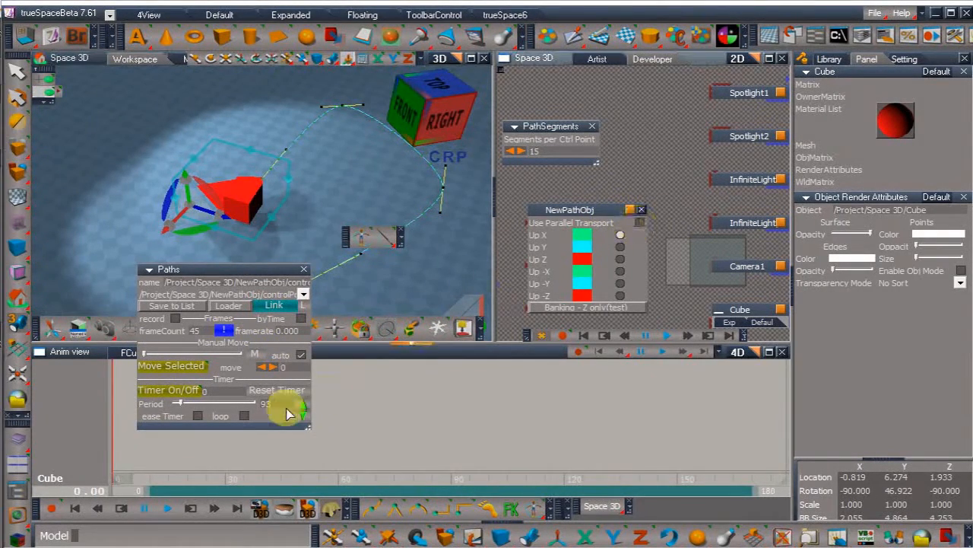
Step: Test the cube's movement without parallel transport, set the up vector to Up Y, and re-enable Use Parallel Transport
mouse_move(266, 367)
left_mouse_down()
mouse_move(334, 367)
mouse_move(266, 367)
left_mouse_up()
left_click(619, 247)
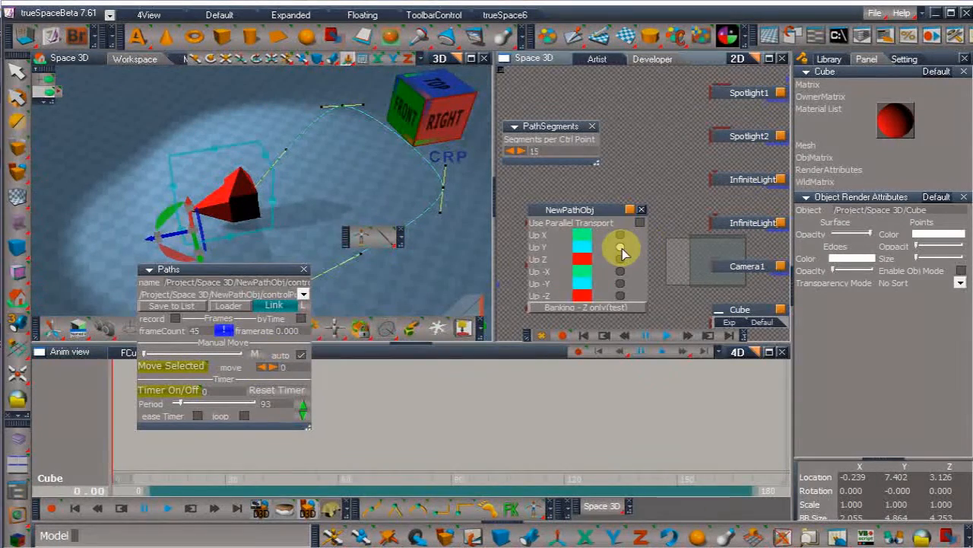
left_click_drag(262, 368, 271, 367)
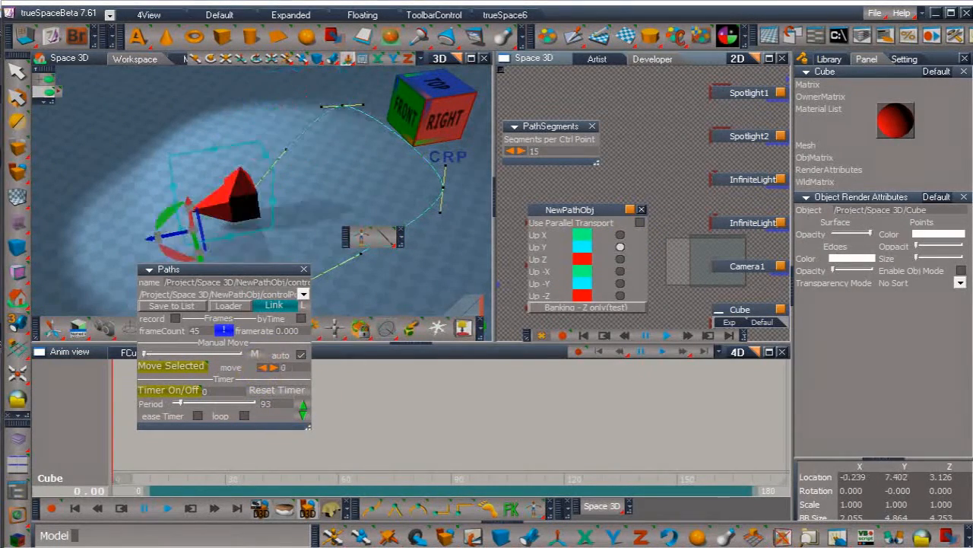
left_click(639, 223)
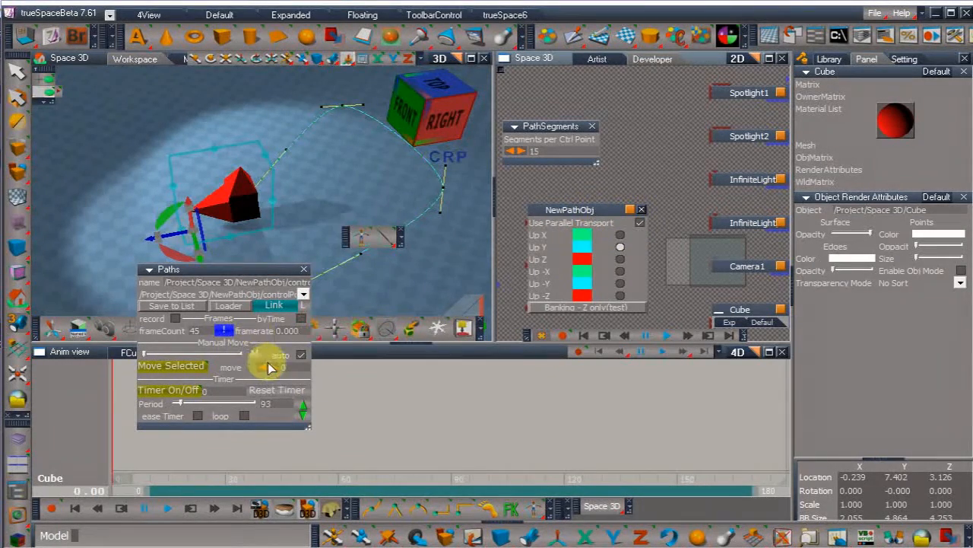
Step: Select NewPathObj, enter its internal node network, and select the controlPointMesh node
left_click(570, 210)
left_click(577, 223)
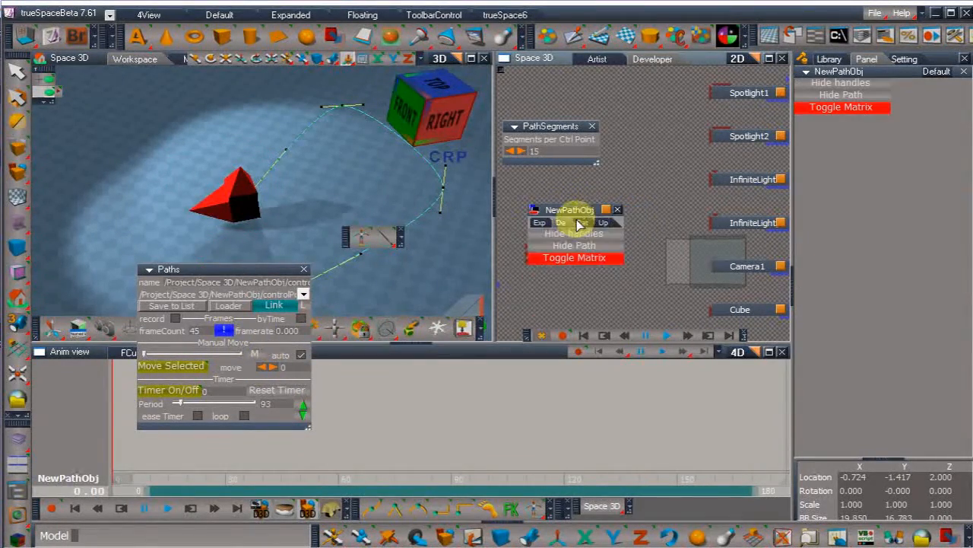
double_click(597, 212)
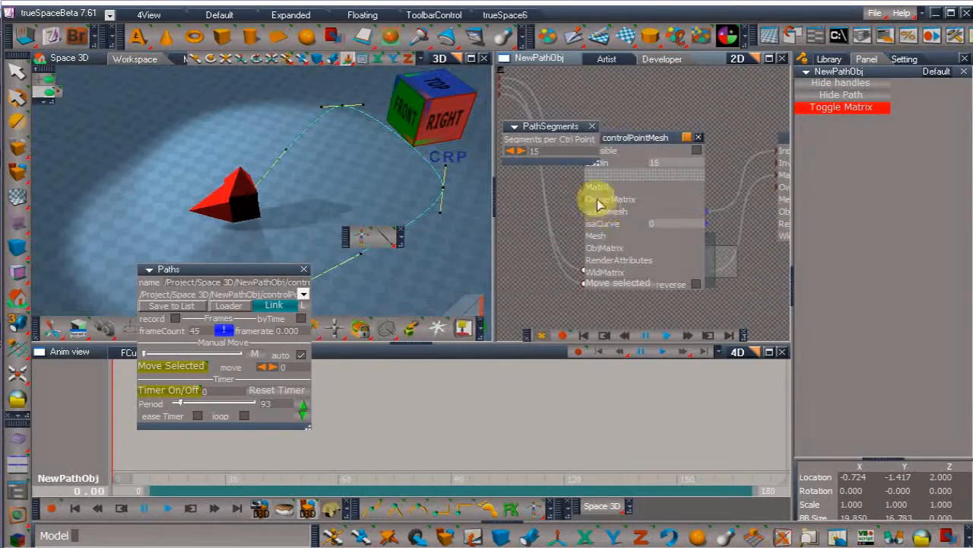
left_click(628, 133)
double_click(639, 131)
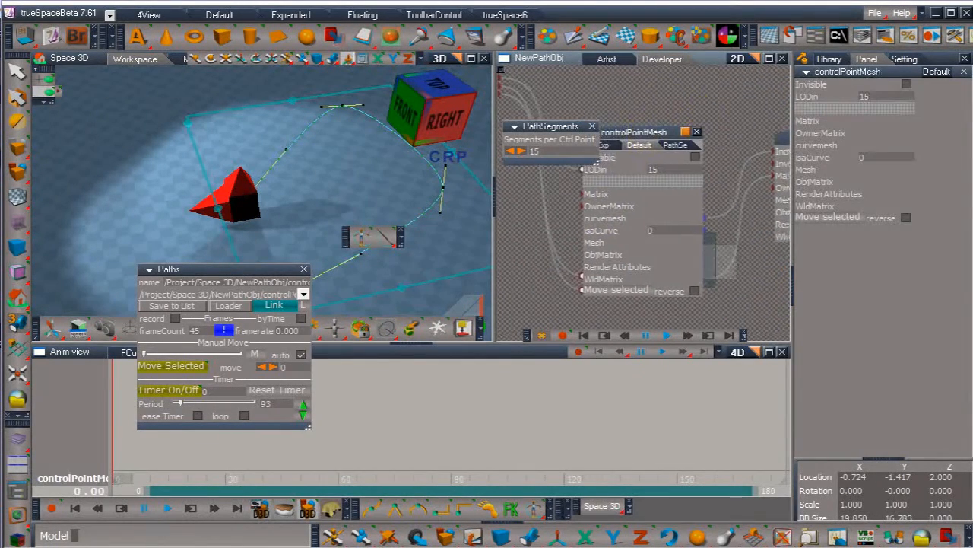
Step: Inspect the LODMesh node and the path segments aspect of controlPointMesh, and return controlPointMesh to its default aspect
left_click(706, 148)
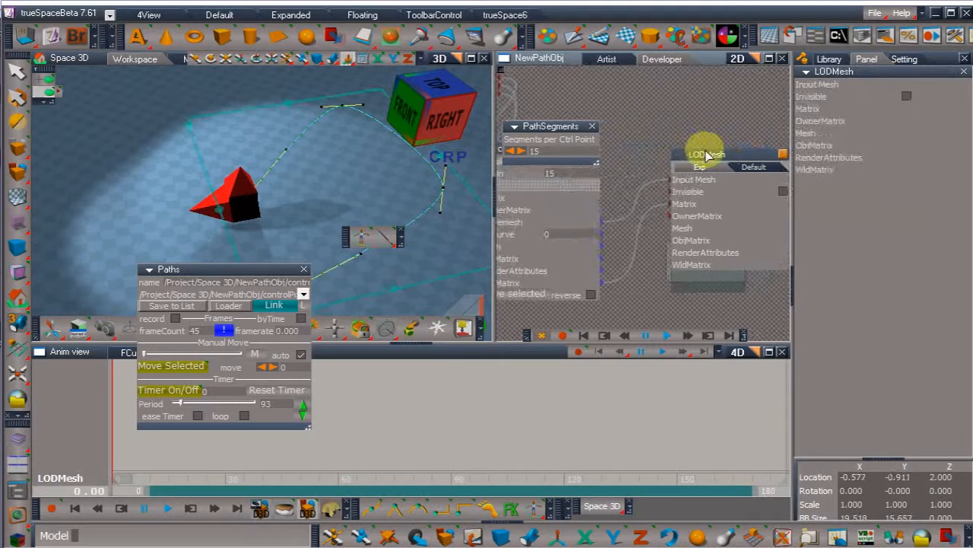
left_click_drag(670, 97, 725, 95)
left_click(619, 155)
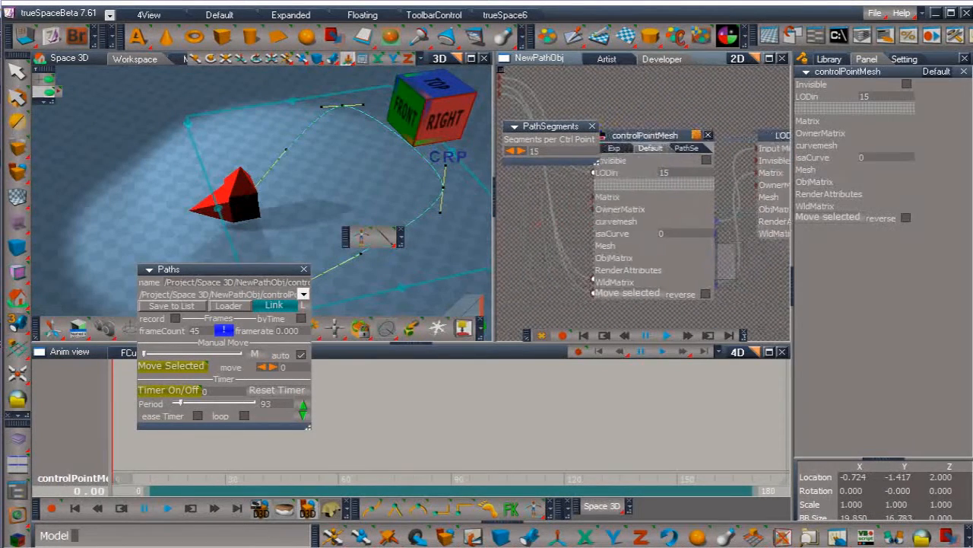
left_click(687, 148)
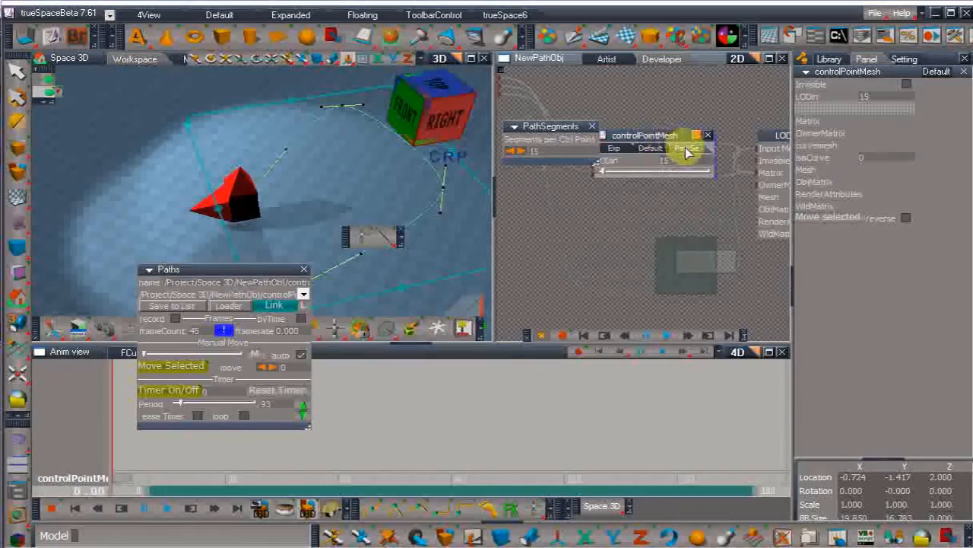
left_click(664, 152)
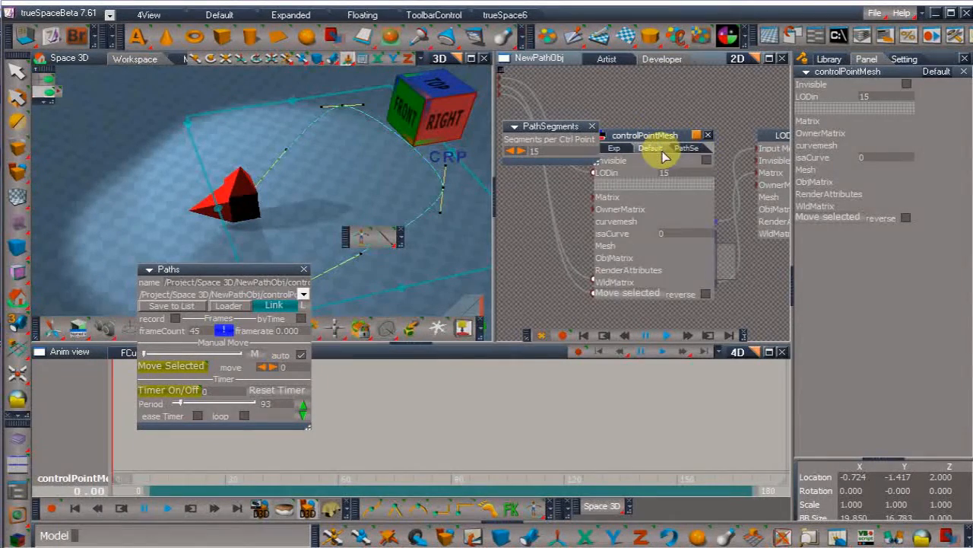
Step: Enter point editing on controlPointMesh and move a control point at the path's bend to about X 2.401, Y -5.834, Z 7.760
right_click(290, 157)
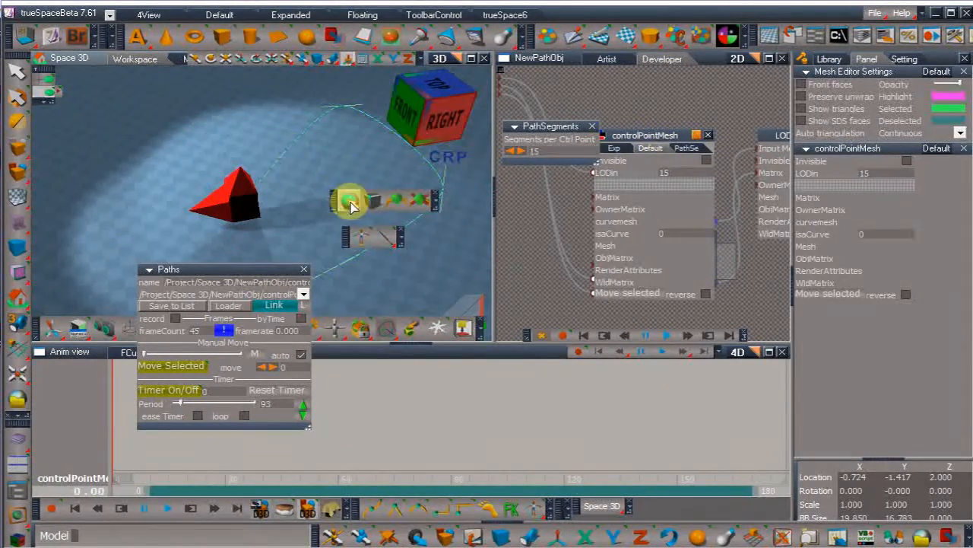
left_click(354, 201)
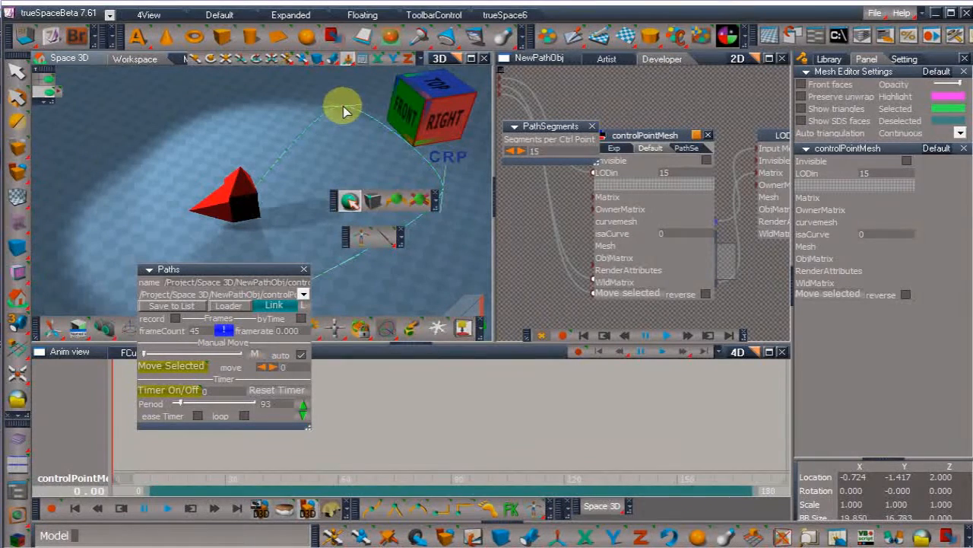
left_click_drag(345, 112, 344, 142)
middle_click_drag(463, 239, 432, 225)
left_click_drag(334, 199, 359, 312)
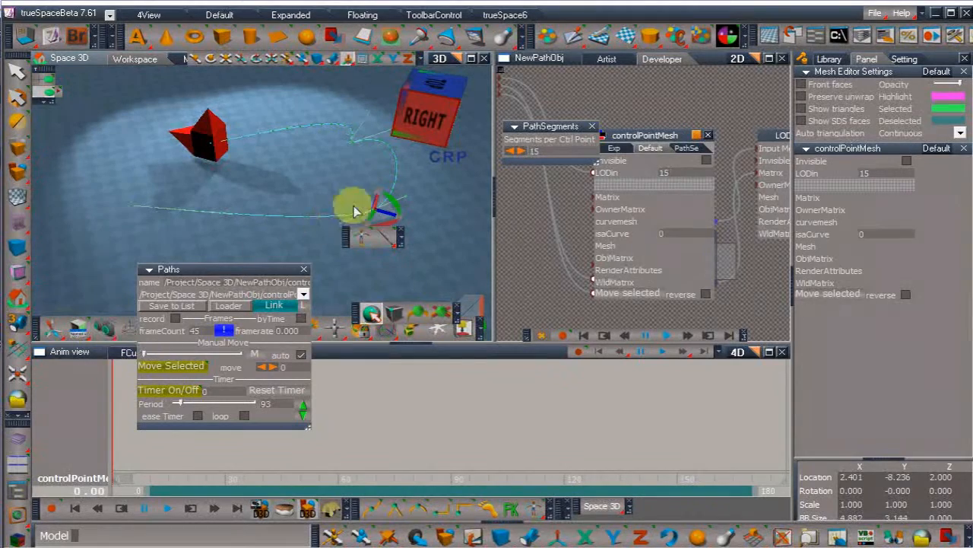
left_click_drag(383, 204, 357, 124)
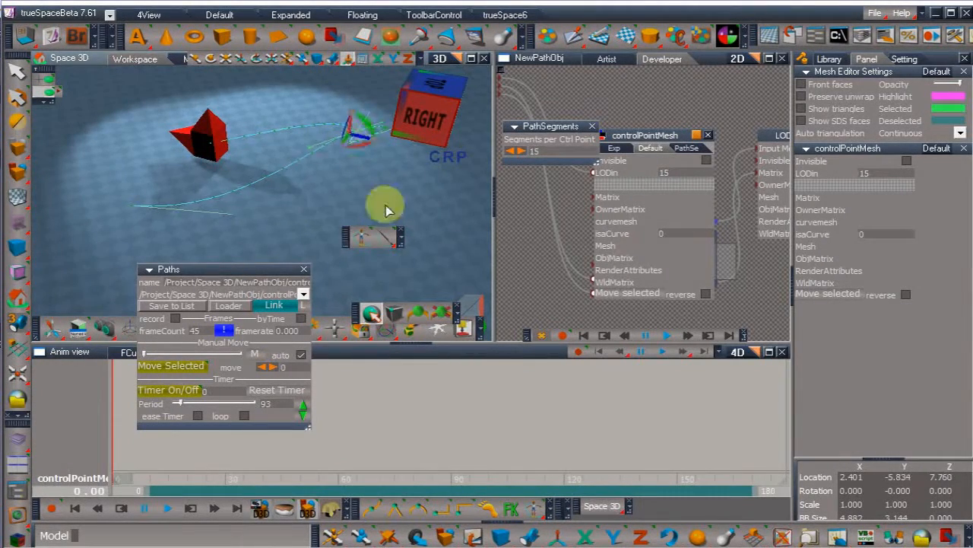
Step: Adjust the path's control points around the bend, placing one near the cube's side at about X -9.998, Y -2.484, Z 2.000
middle_click_drag(386, 210, 372, 125)
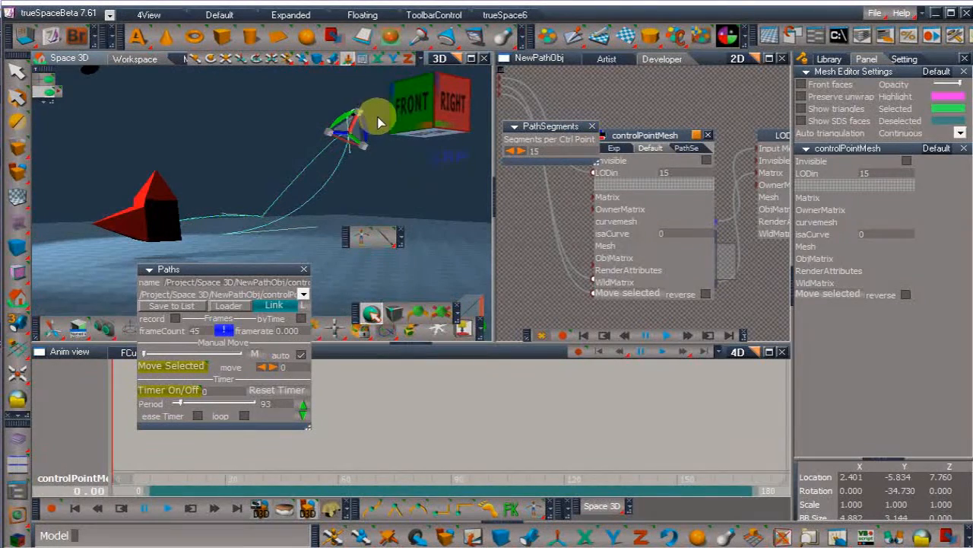
left_click_drag(373, 102, 326, 134)
middle_click_drag(263, 143, 270, 229)
left_click_drag(272, 250, 346, 239)
left_click_drag(259, 157, 264, 154)
middle_click_drag(266, 152, 380, 213)
middle_click_drag(337, 168, 270, 200)
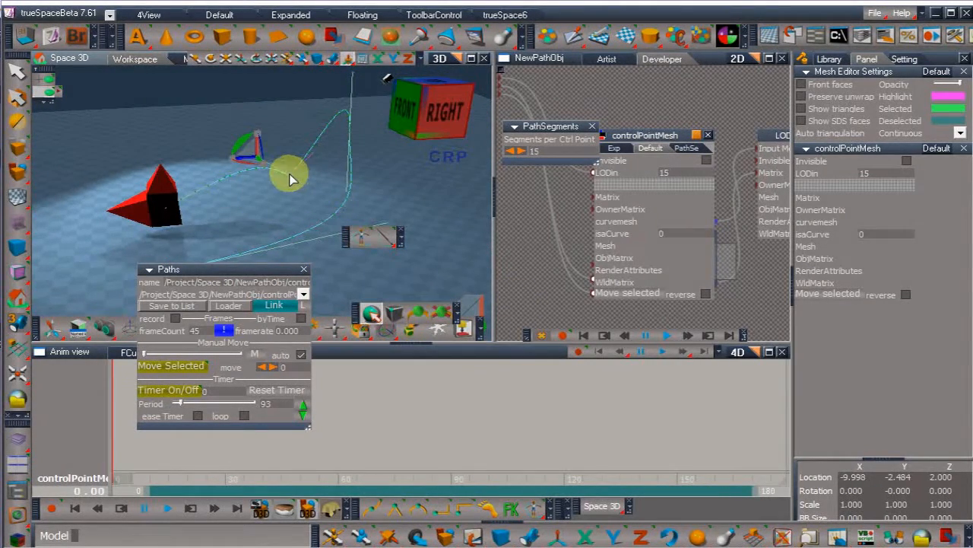
Step: Select the bend's control point and its lower neighbour, and insert a new control point between them
left_click(352, 131)
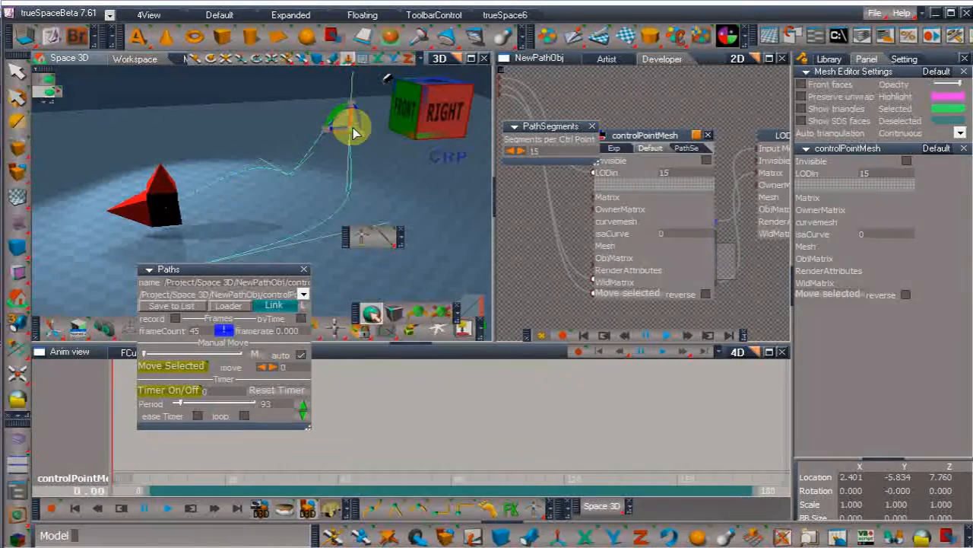
left_click(286, 177, "ctrl")
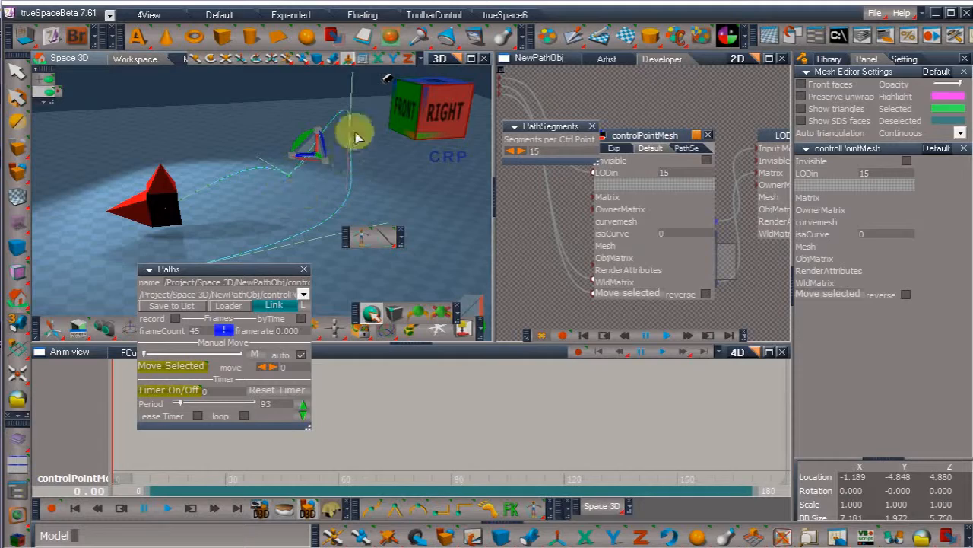
left_click(423, 314)
Step: Reshape the path at the inserted control point by moving the point and its handles, placing one handle at about X -8.382, Y -6.437, Z 4.880
middle_click_drag(374, 202, 254, 148)
left_click(241, 142)
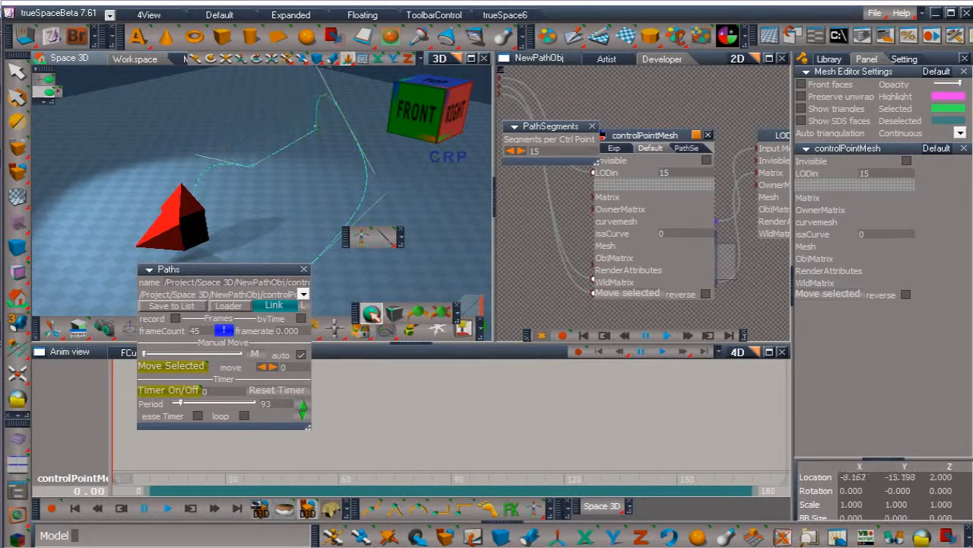
left_click_drag(300, 122, 302, 123)
left_click(293, 152)
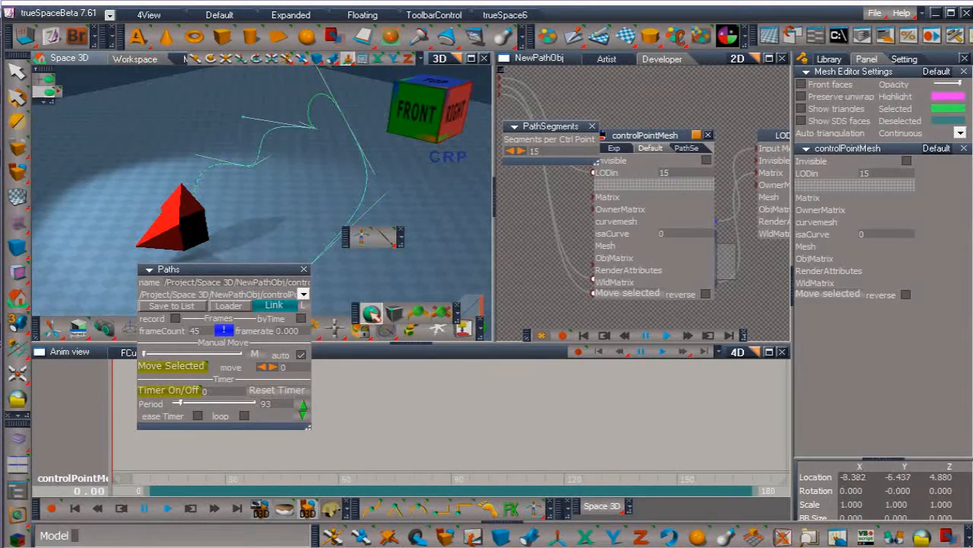
left_click_drag(315, 128, 335, 138)
middle_click_drag(334, 139, 381, 180)
left_click(268, 127)
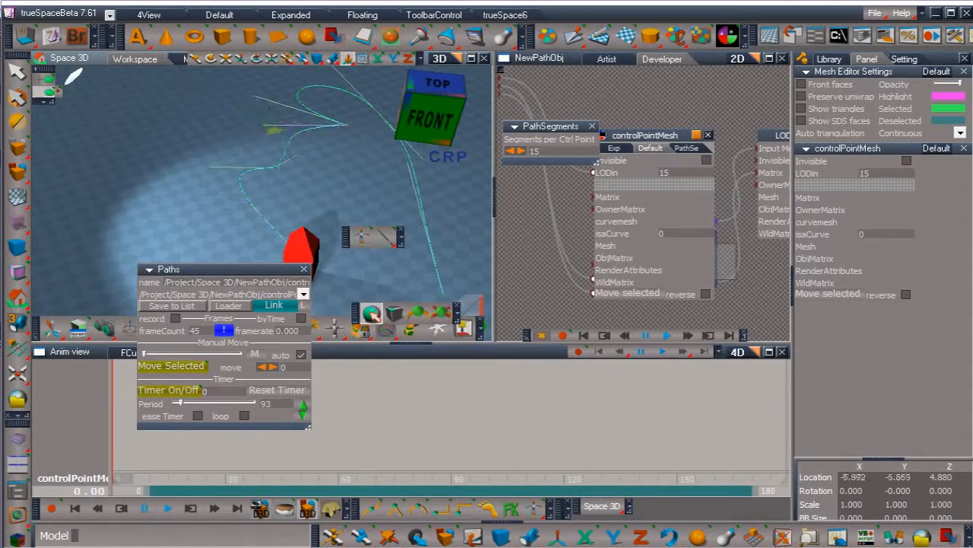
left_click_drag(271, 128, 293, 131)
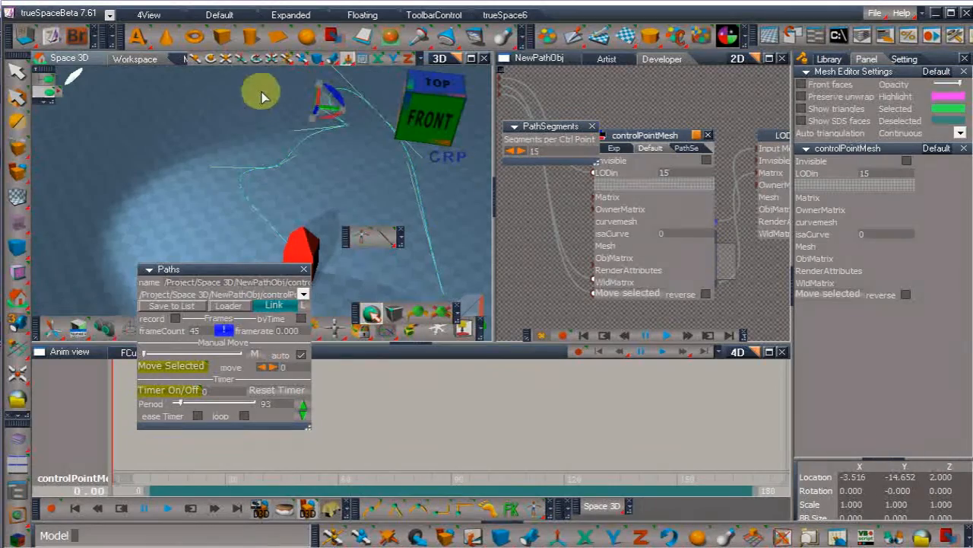
Step: Move the upper handle of the path's bend to about X 1.604, Y -4.765, Z 10.658
scroll(261, 97, "down", 3)
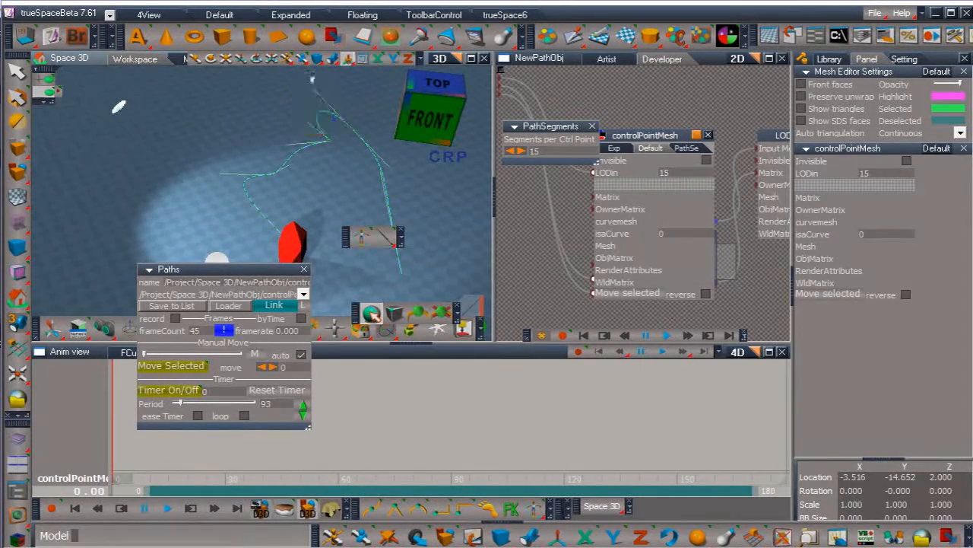
middle_click_drag(261, 74, 102, 66)
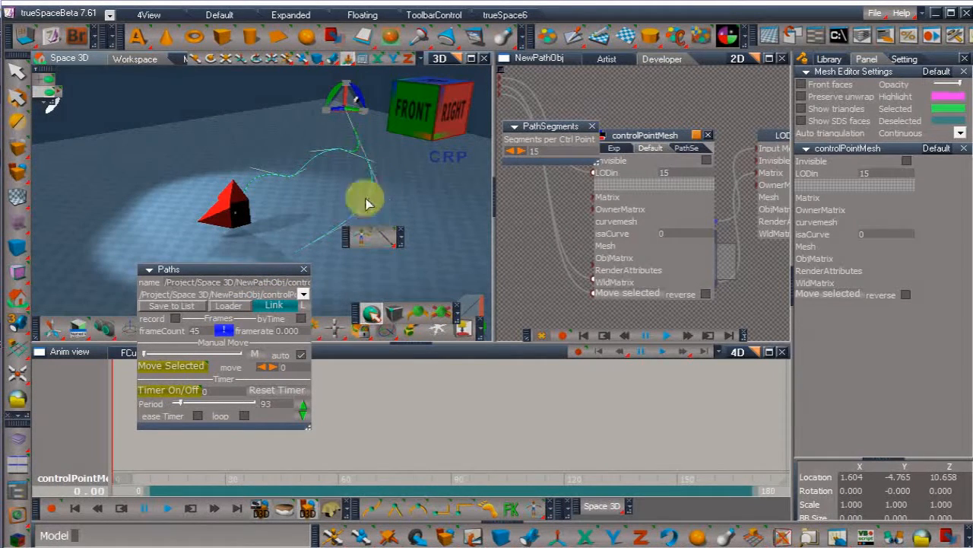
middle_click_drag(358, 152, 365, 159)
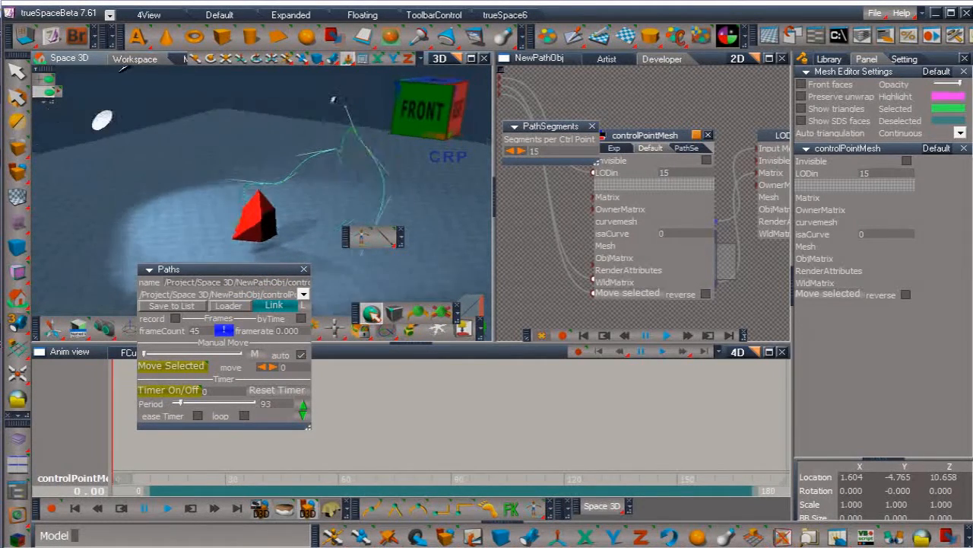
Step: Delete the inserted control point from the path
left_click(335, 152)
left_click(443, 311)
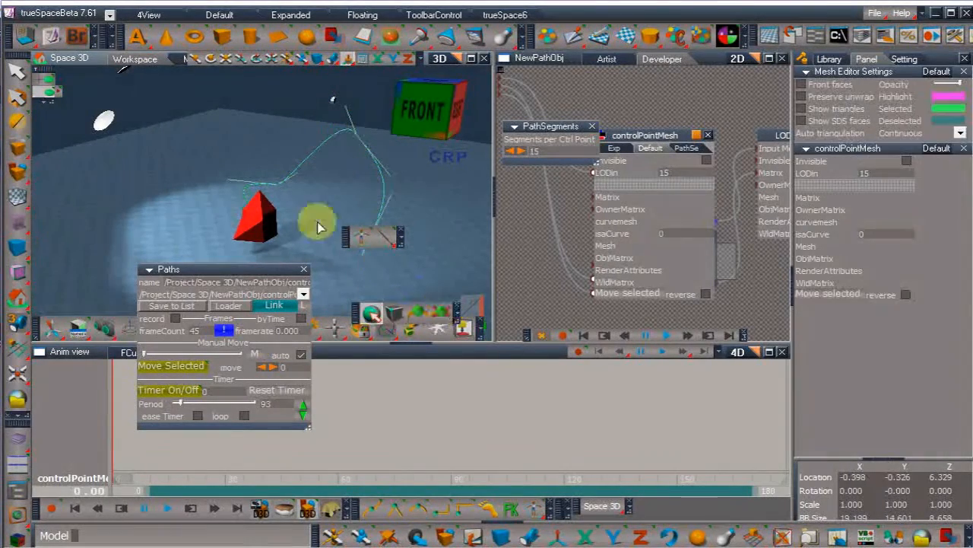
Step: Shift the bend's upper handle to about X 1.310, Y -5.901, Z 10.658, and reposition the Paths panel clear of the 3D view
middle_click_drag(318, 227, 315, 156)
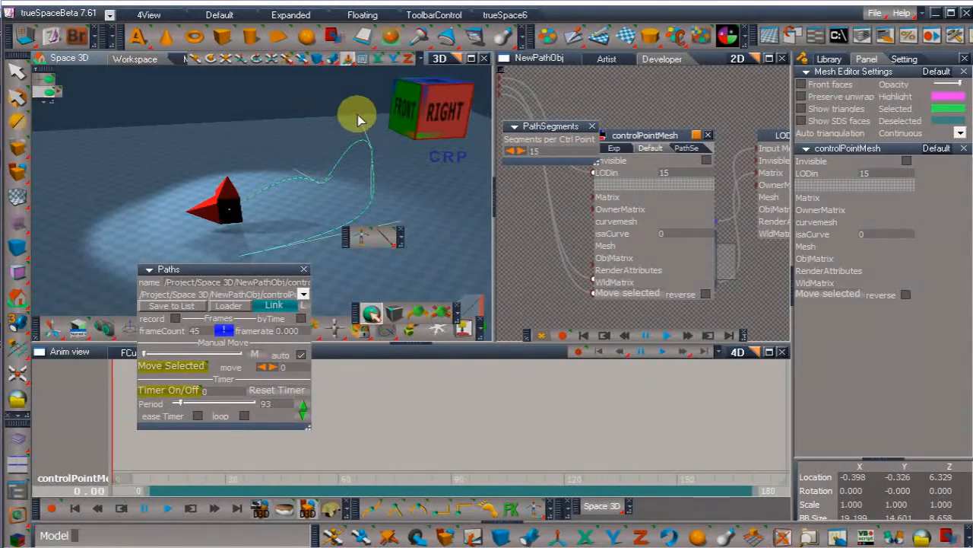
left_click_drag(225, 270, 629, 211)
mouse_move(675, 310)
left_mouse_down()
mouse_move(709, 309)
mouse_move(675, 309)
left_mouse_up()
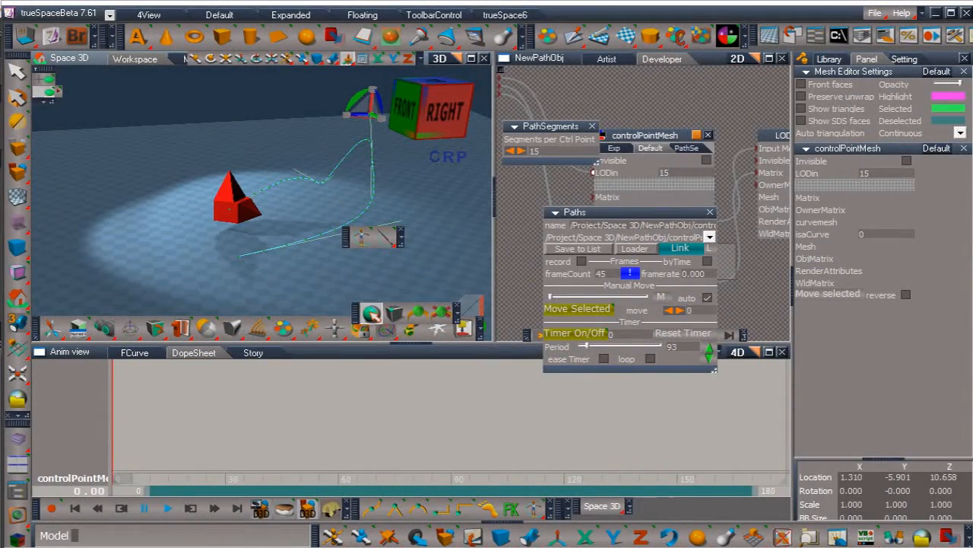
Step: Run the cube along the path on the timer at periods 93, 30, 45 and 15, set the period to 102, and reset the timer
left_click(574, 335)
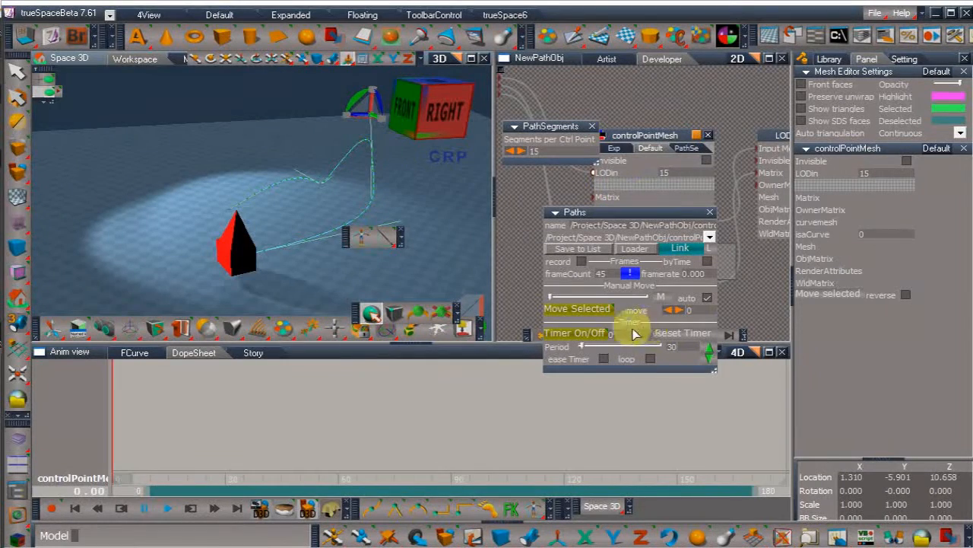
left_click(581, 333)
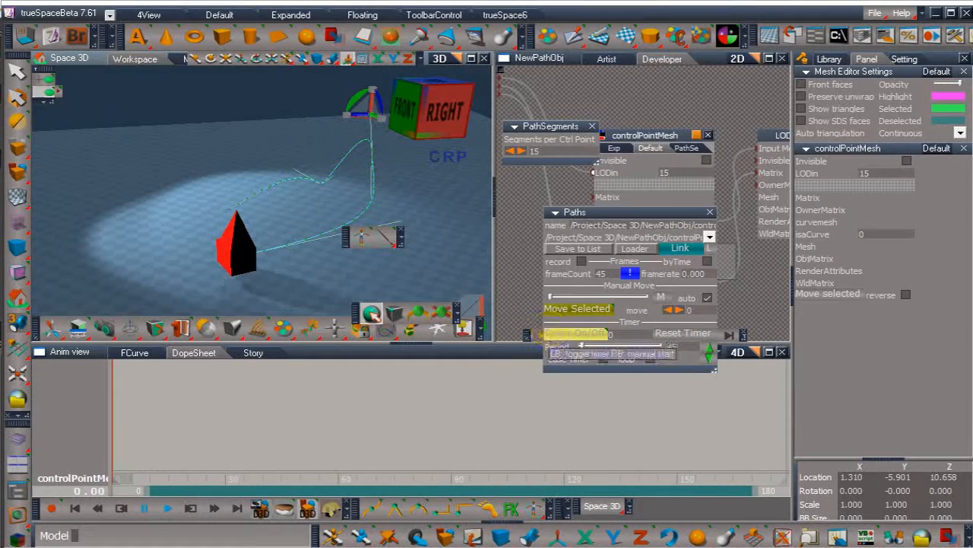
left_click(608, 332)
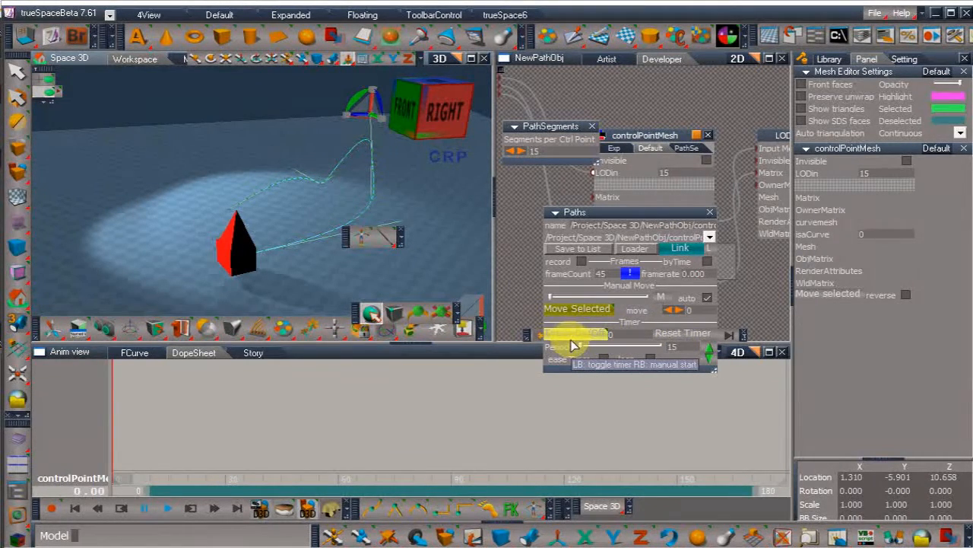
left_click(570, 334)
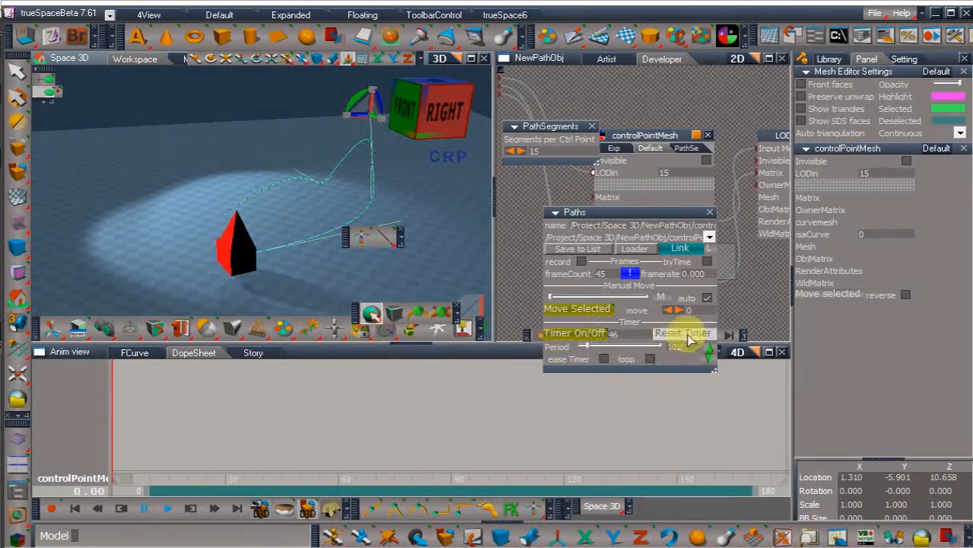
left_click(652, 331)
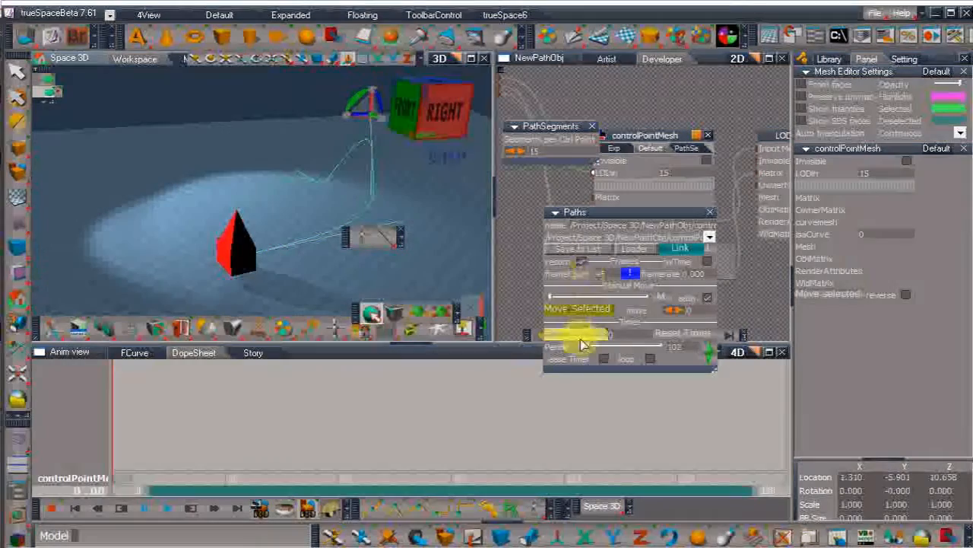
Step: Enable recording, record the cube's manual movement along the path, and show the clip on the cube's story track
left_click(581, 262)
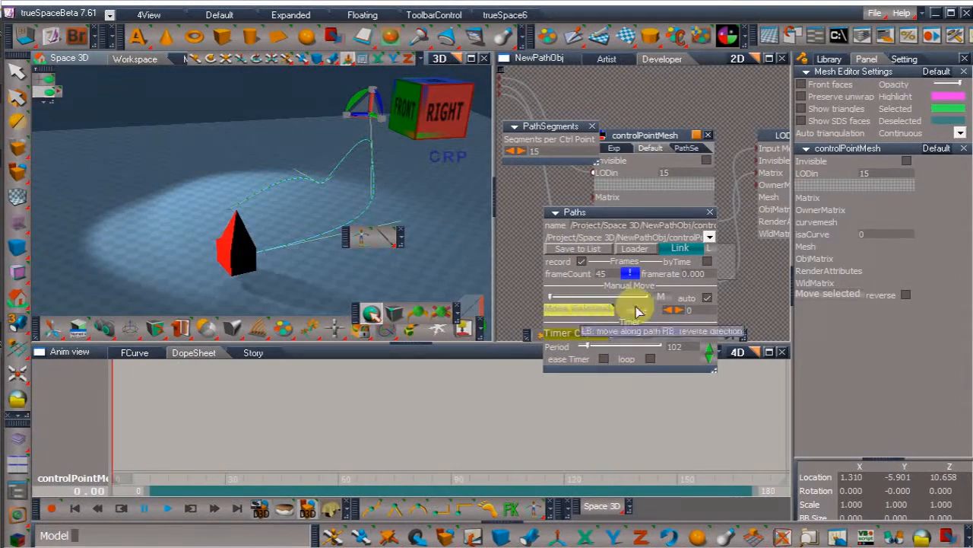
left_click_drag(672, 310, 689, 310)
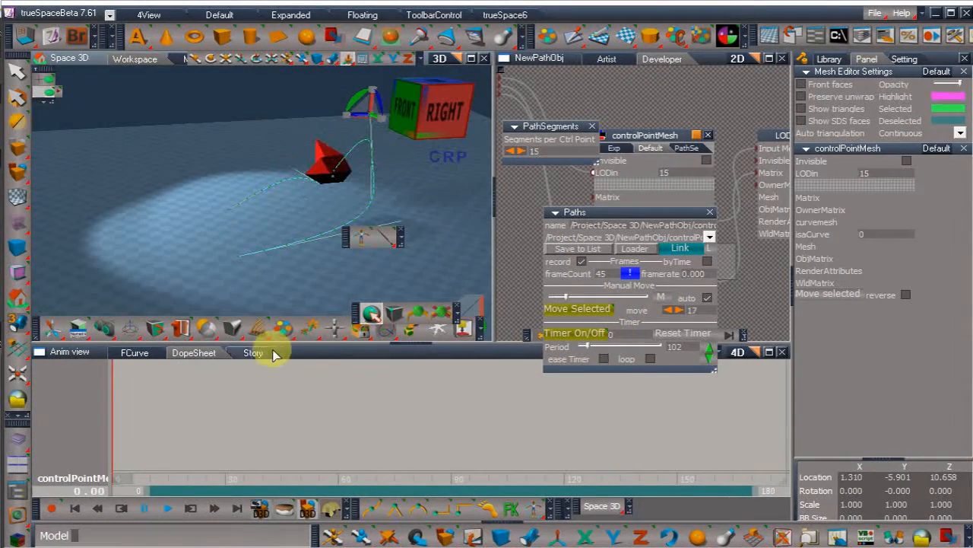
left_click(255, 352)
left_click(36, 366)
left_click(141, 379)
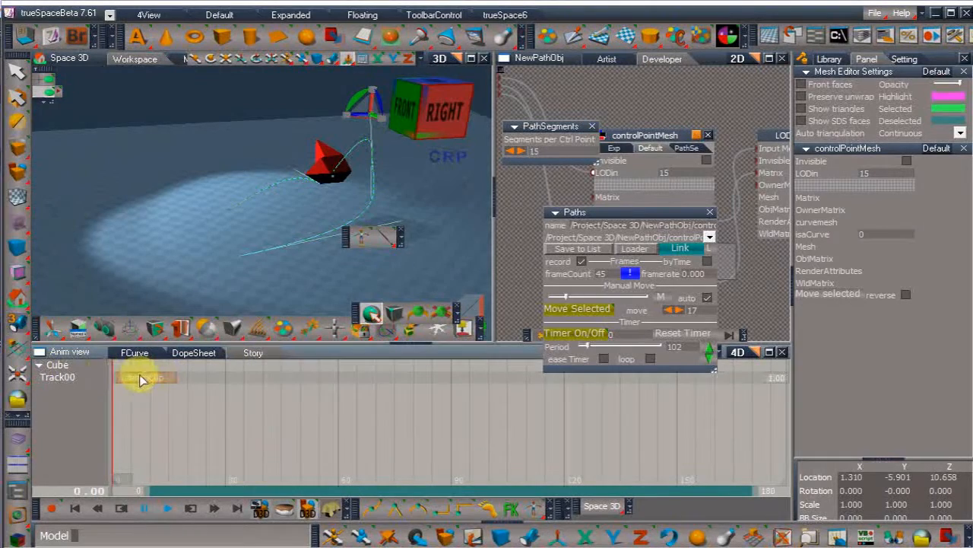
mouse_move(674, 311)
left_mouse_down()
mouse_move(704, 311)
mouse_move(661, 310)
left_mouse_up()
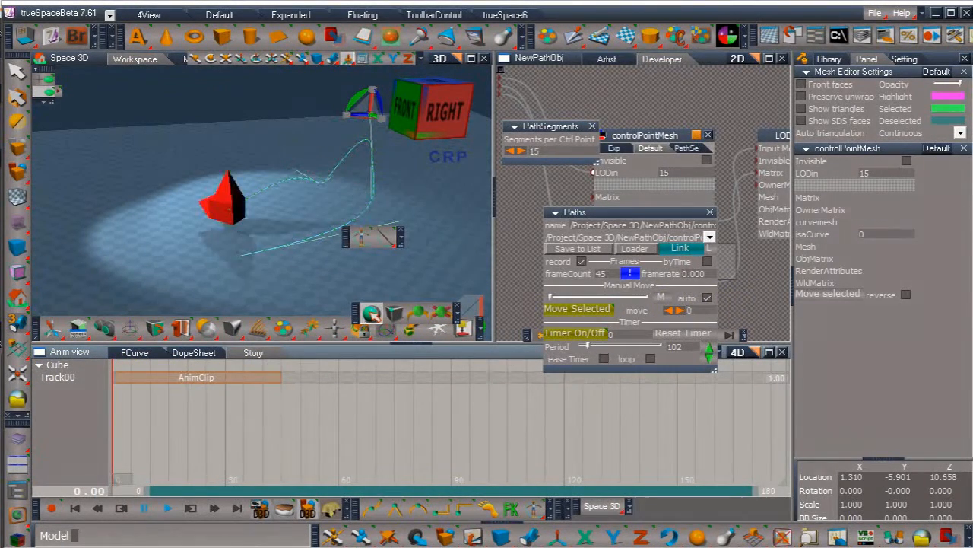
Step: Compare the dope sheet and story views, select the cube through its track, and delete its recorded AnimClip
left_click(194, 353)
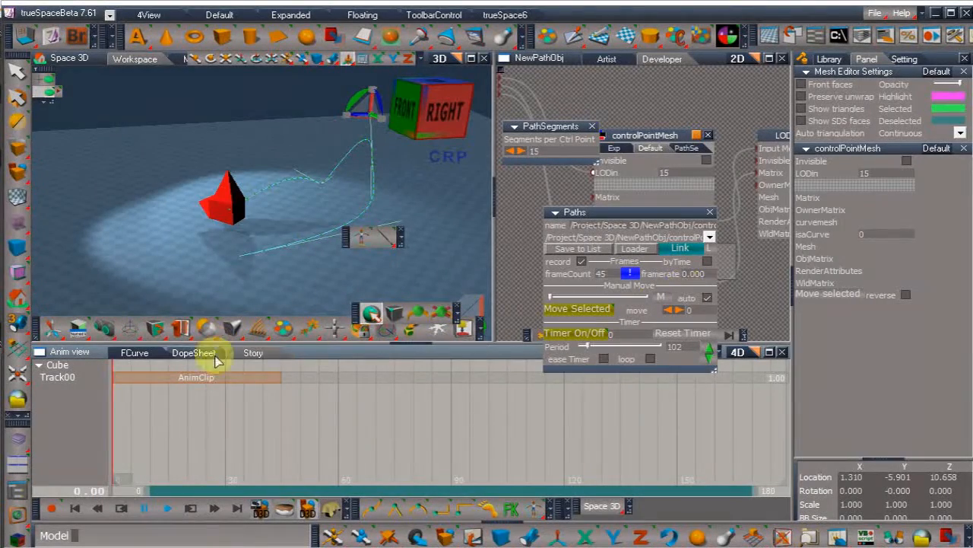
left_click(194, 353)
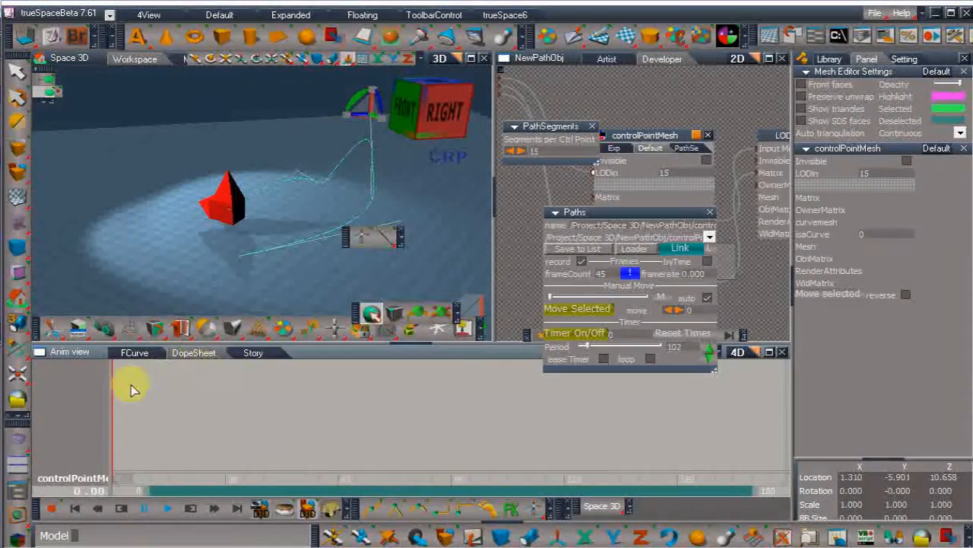
left_click(241, 353)
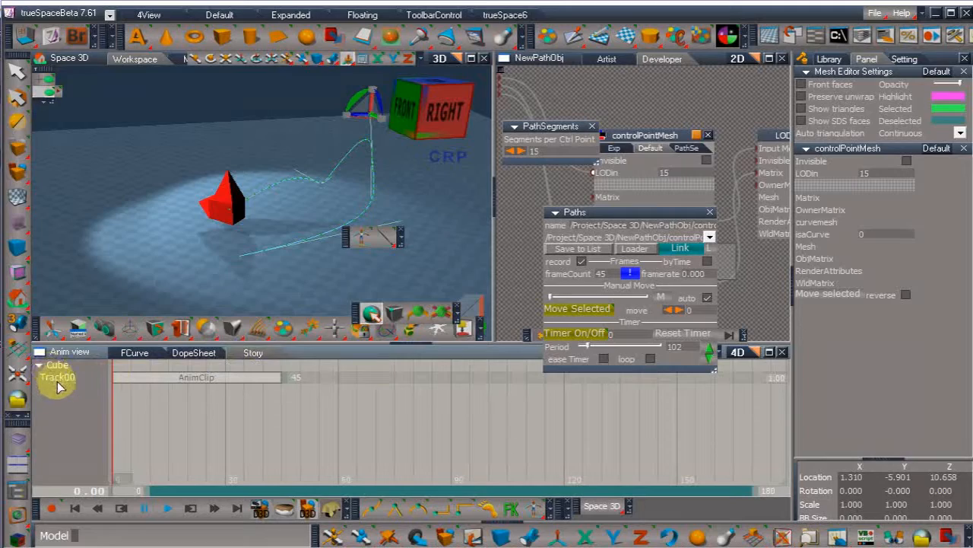
left_click(55, 368)
left_click(194, 353)
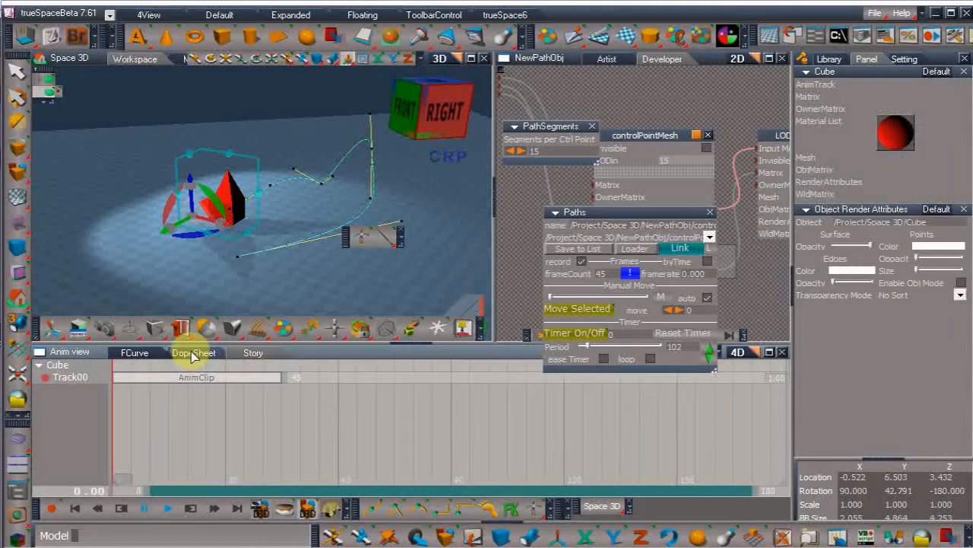
left_click(254, 353)
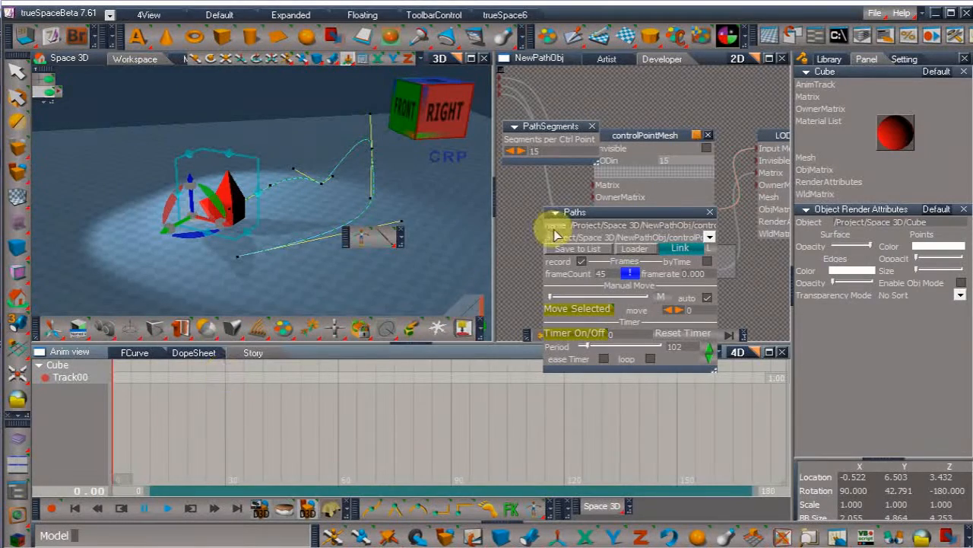
Step: Record a timer-driven run of the cube along the path, and inspect its keyframes and function curves
left_click(572, 338)
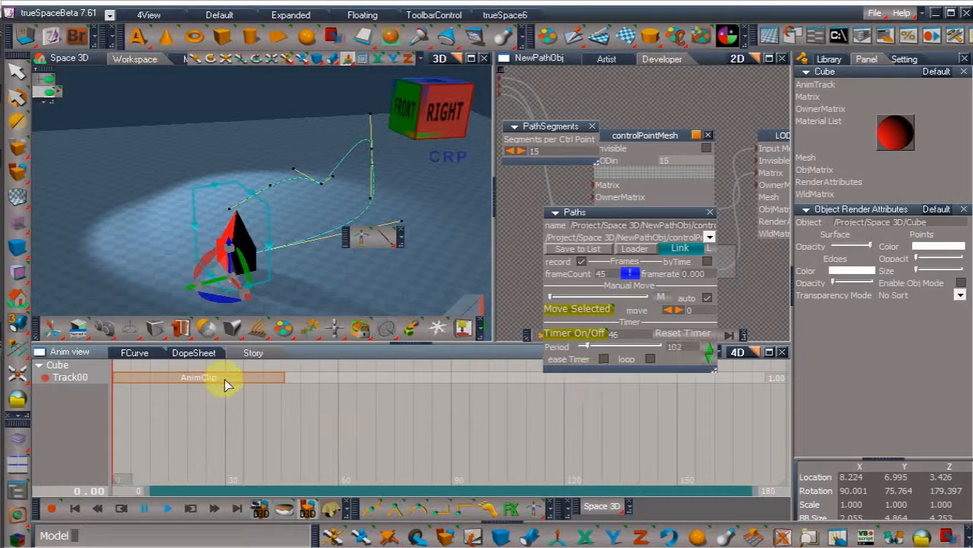
left_click(193, 352)
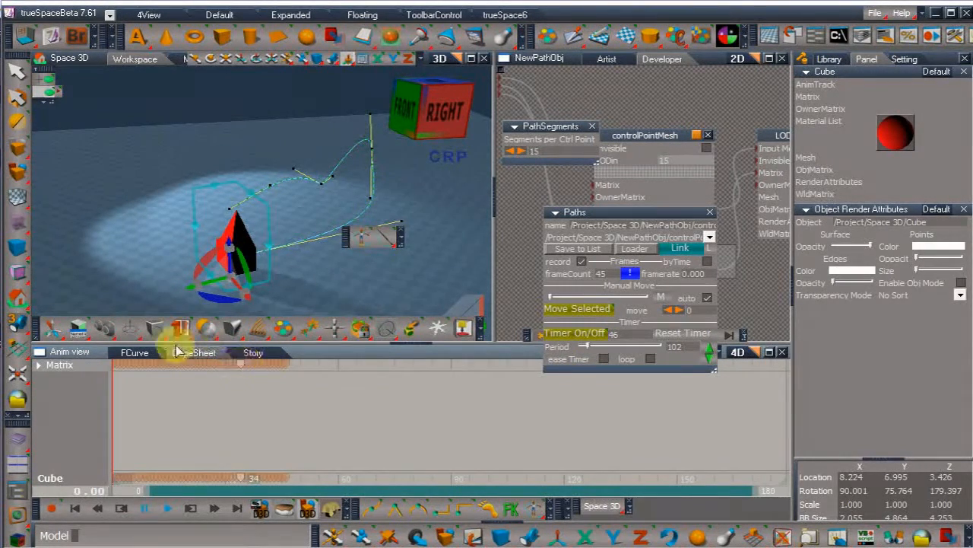
left_click(133, 353)
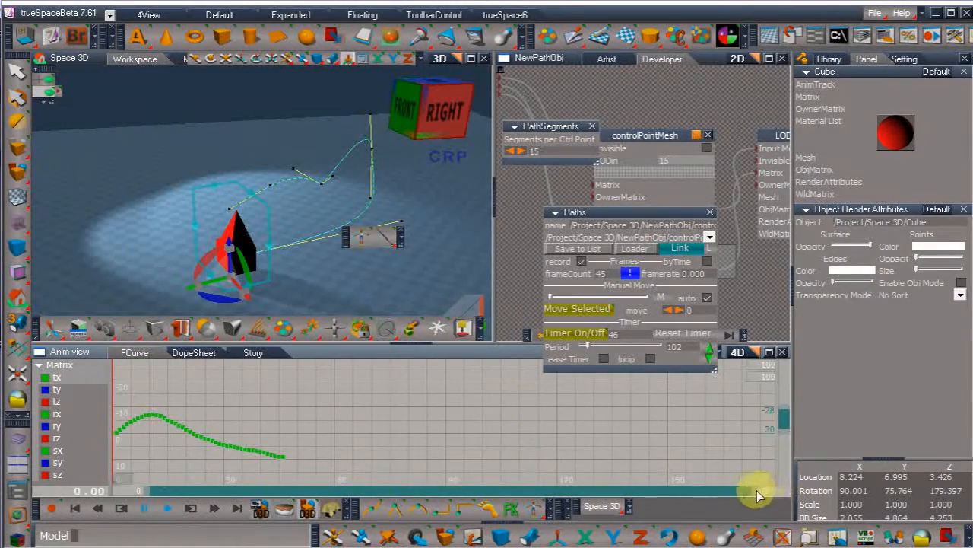
left_click_drag(758, 496, 348, 495)
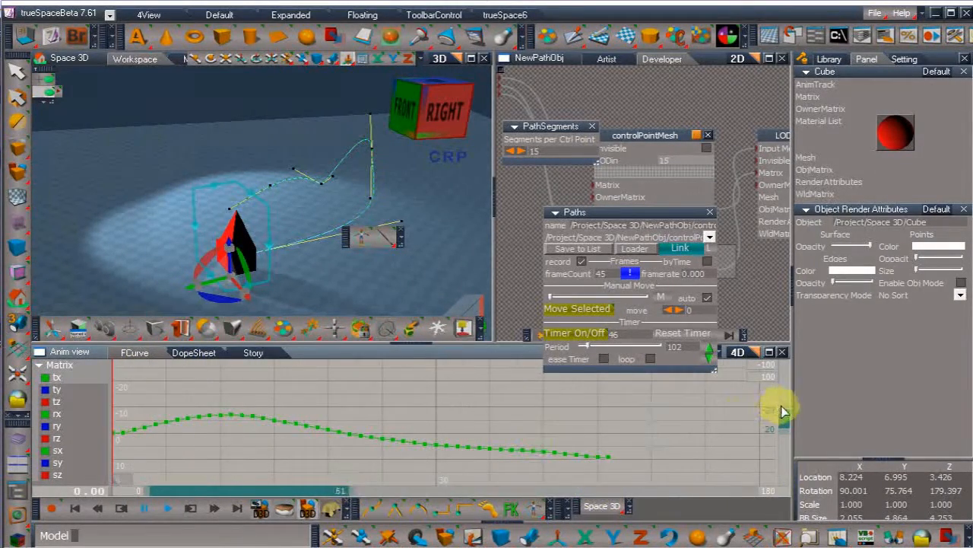
mouse_move(784, 410)
left_mouse_down()
mouse_move(786, 386)
mouse_move(797, 428)
mouse_move(795, 419)
left_mouse_up()
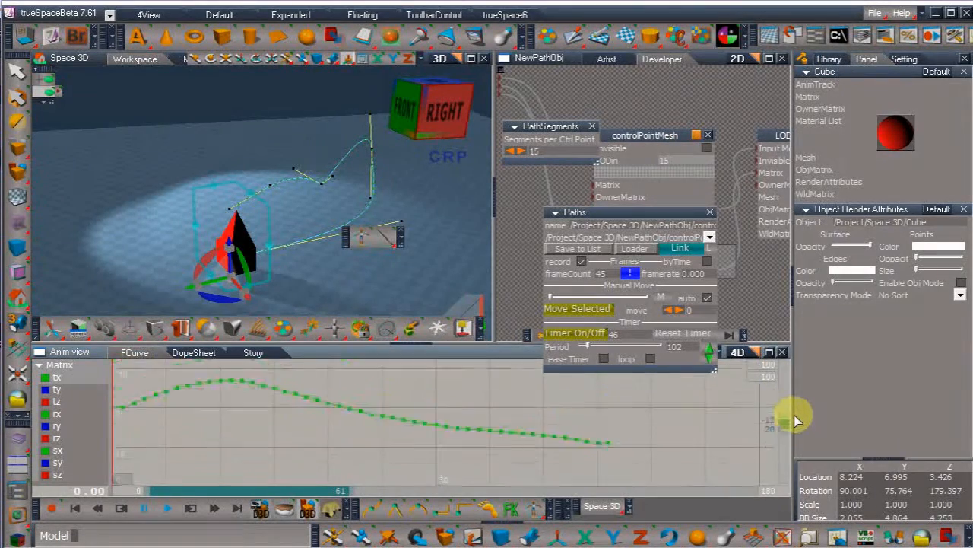
Step: Return to the story view and stretch the cube's recorded AnimClip to end at about frame 73
left_click(194, 353)
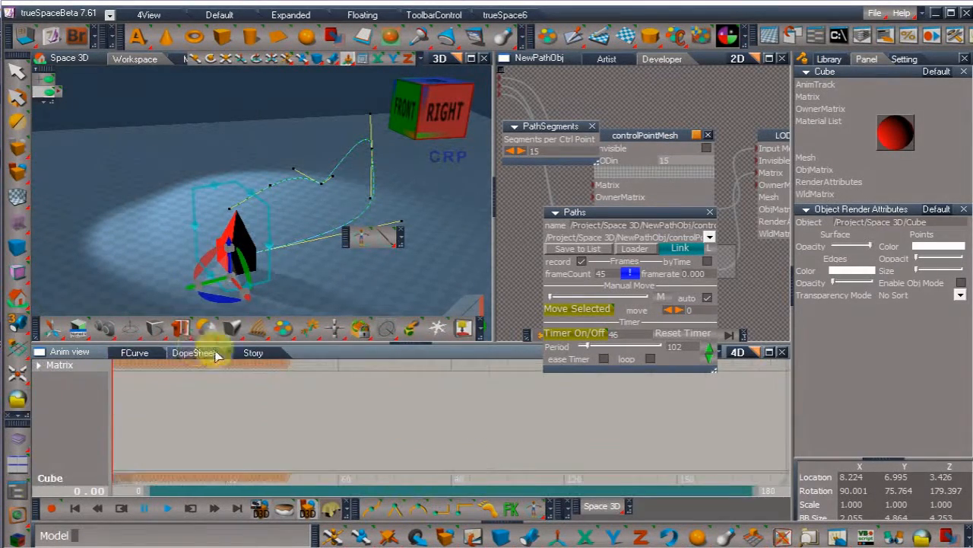
left_click(255, 353)
left_click_drag(286, 384, 387, 381)
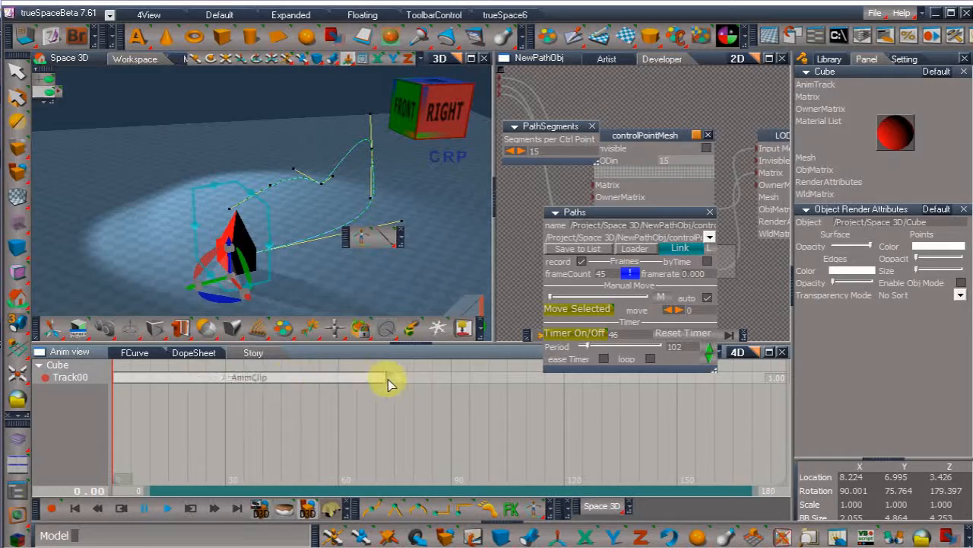
Step: Play the cube's stretched AnimClip, shorten the clip to end at about frame 29, and play it again from the start
left_click_drag(604, 209, 450, 133)
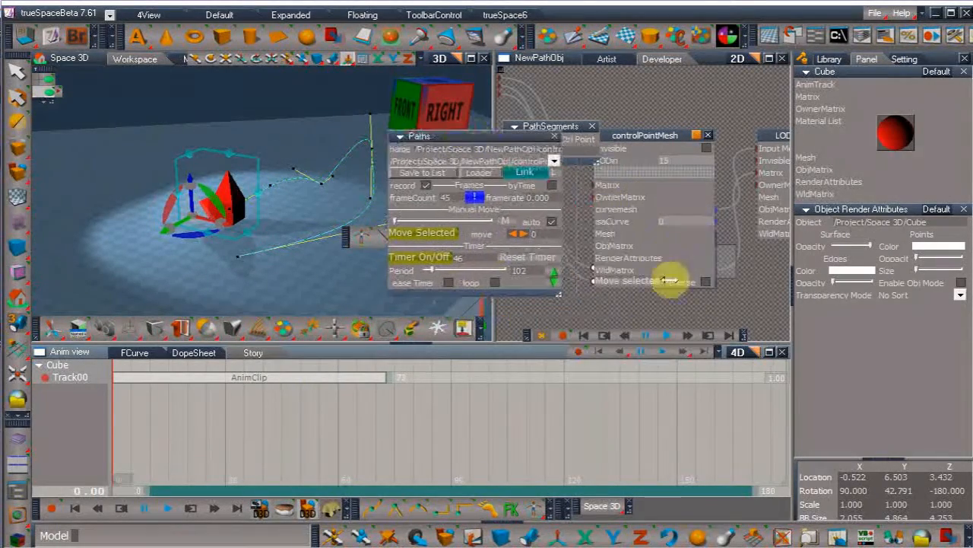
left_click(668, 346)
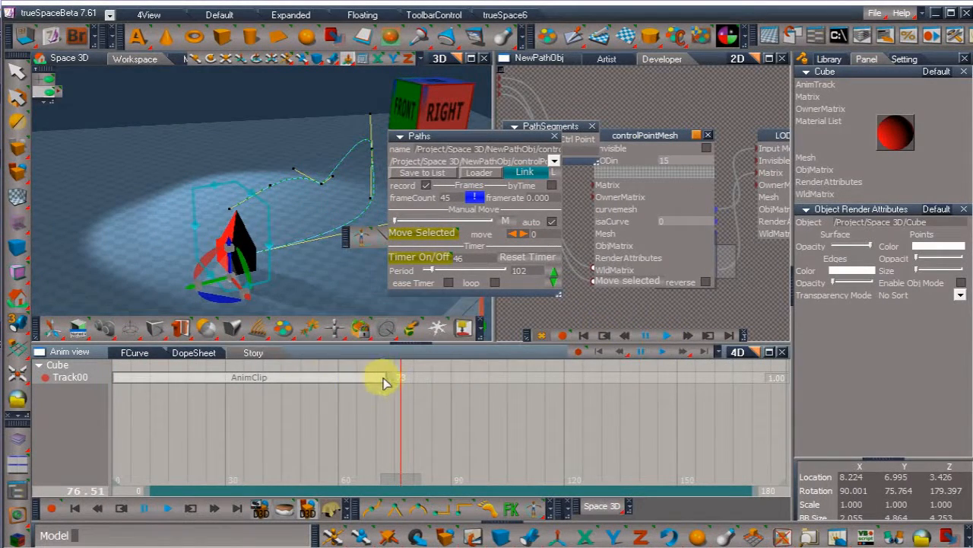
left_click_drag(384, 382, 221, 381)
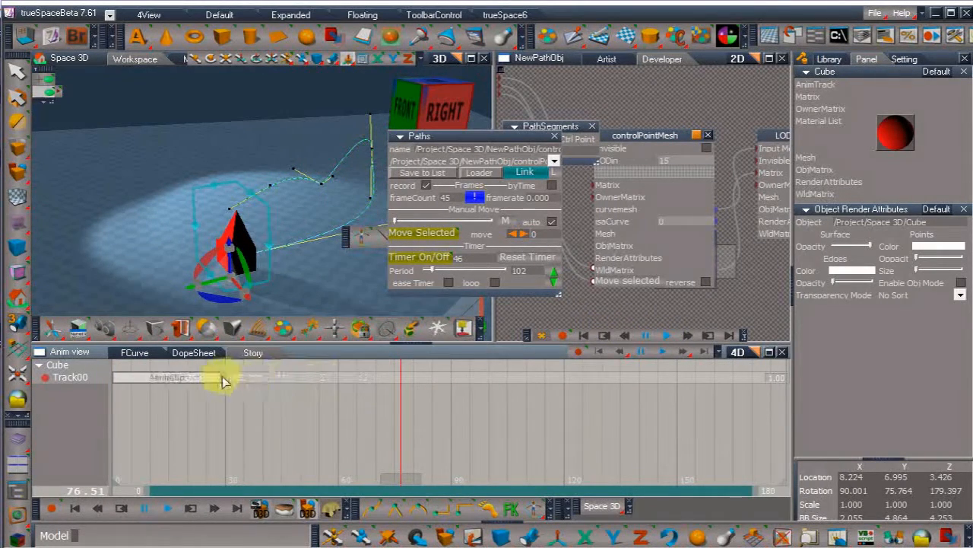
left_click(582, 334)
left_click(666, 350)
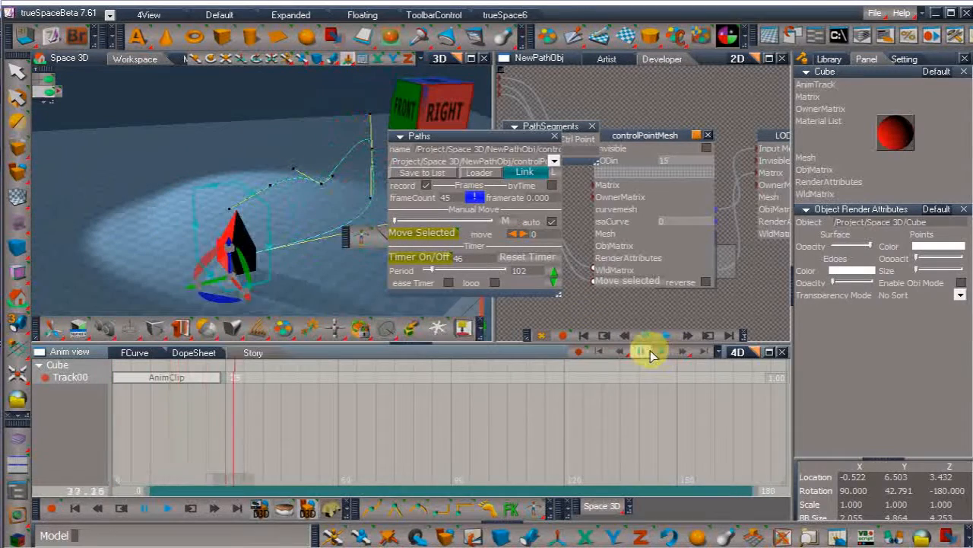
left_click(640, 351)
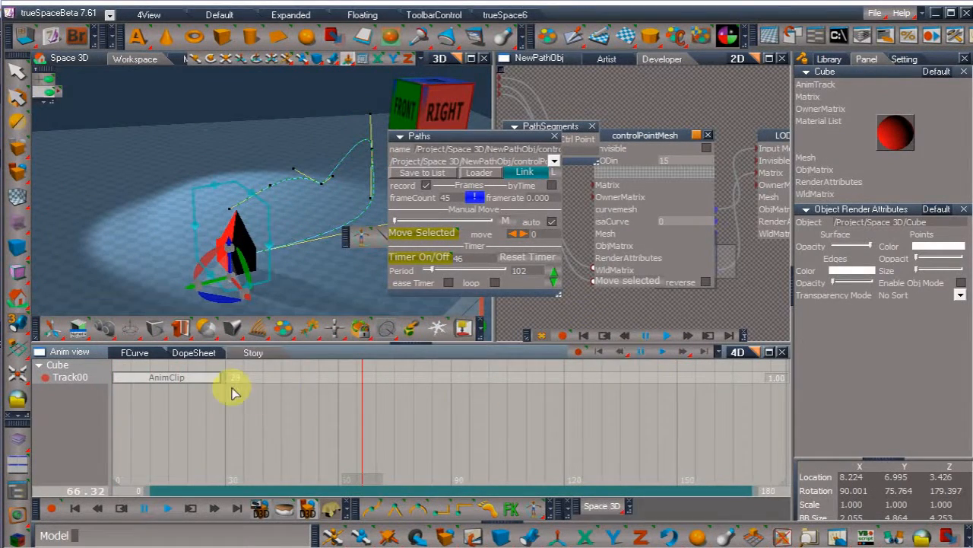
Step: Stretch the cube's AnimClip to end at about frame 84, and delete the clip from its track
left_click_drag(225, 383, 428, 382)
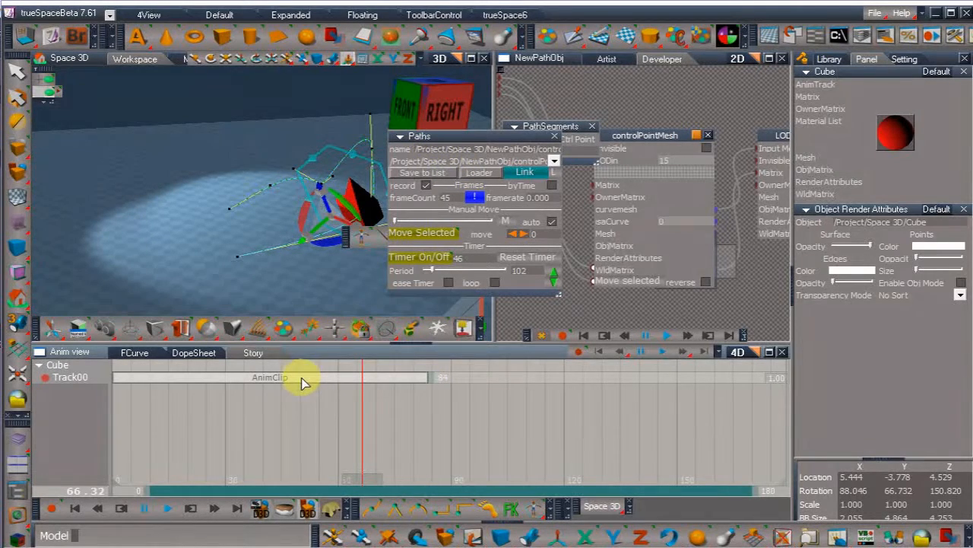
key("Delete")
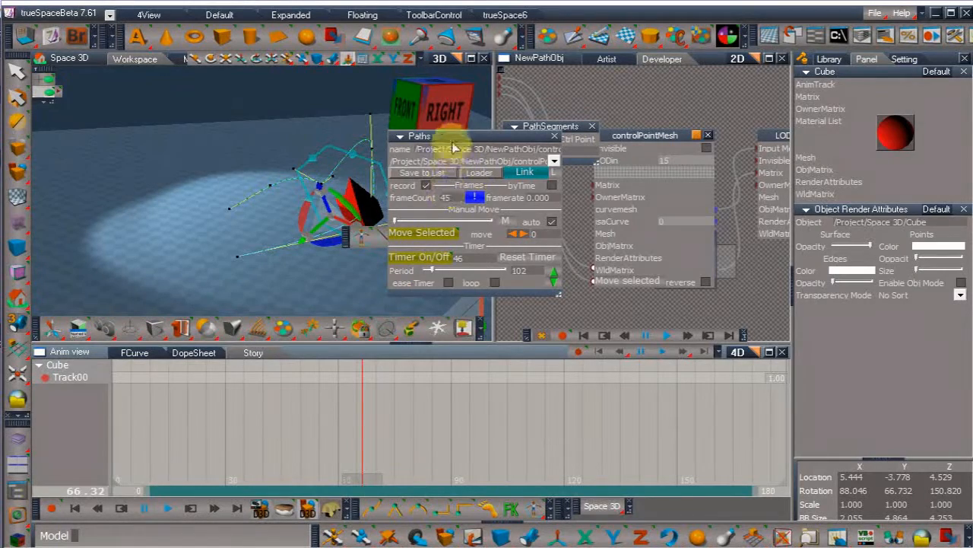
Step: Enable byTime recording, set the timer period to 72, and record a timer-driven run of the cube from a reset timer
left_click_drag(454, 146, 501, 177)
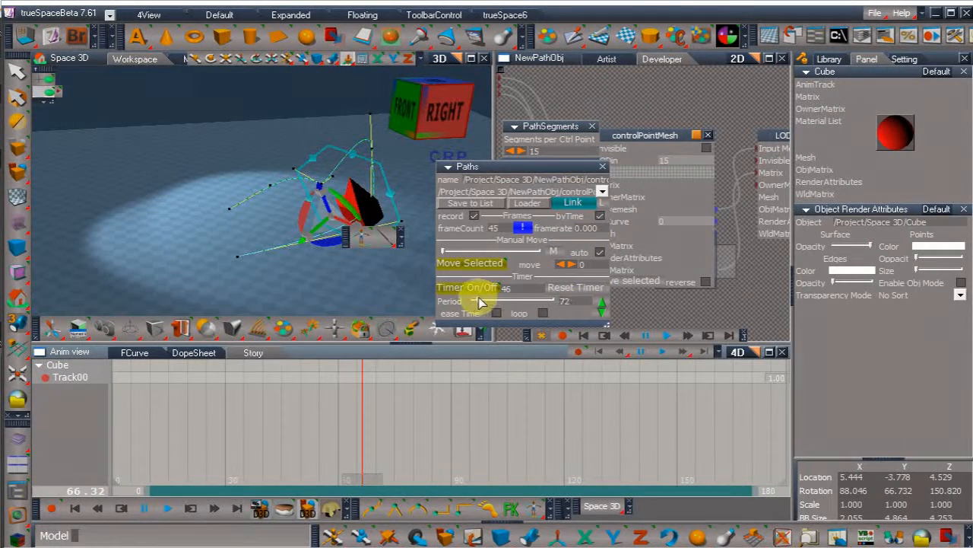
left_click(576, 290)
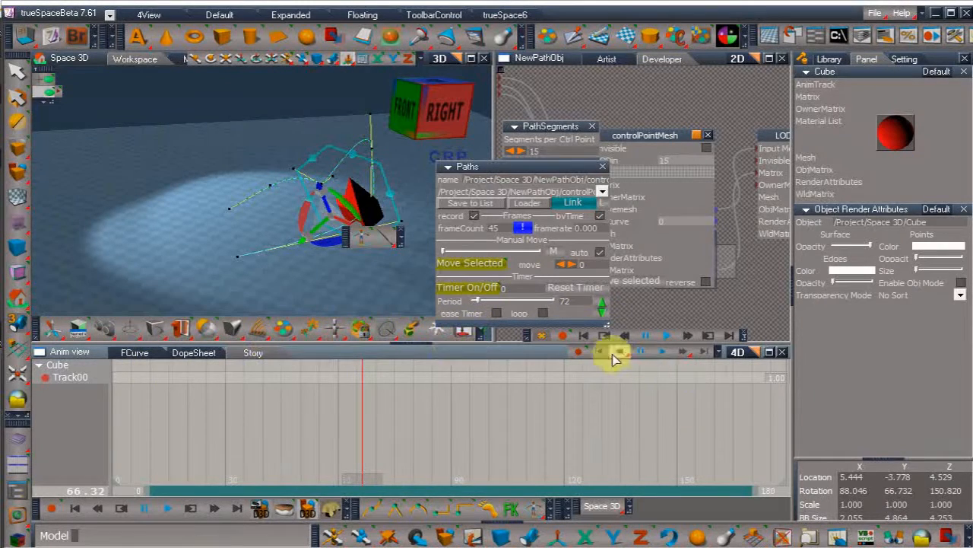
left_click(469, 290)
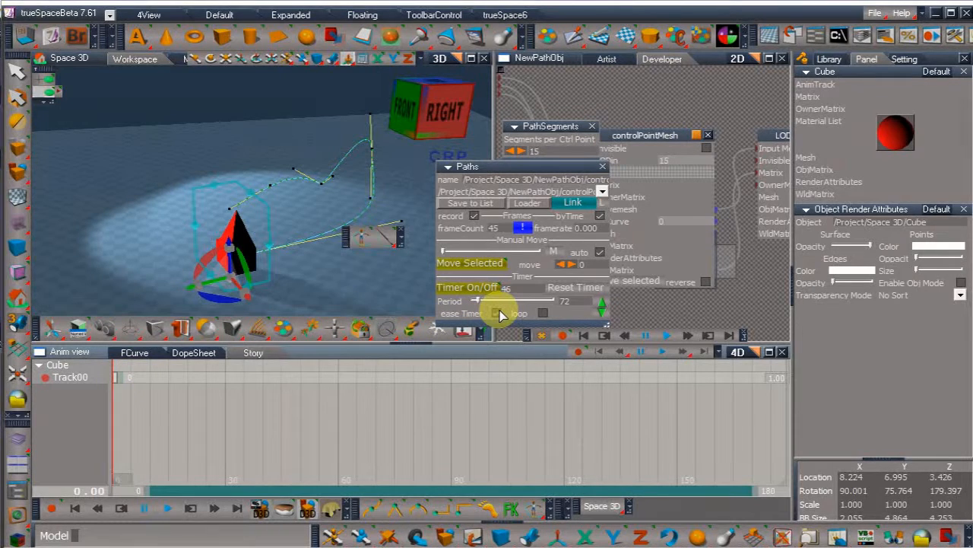
Step: Enable ease Timer, record another timer-driven run of the cube, and compare its dope sheet and story views
left_click(567, 292)
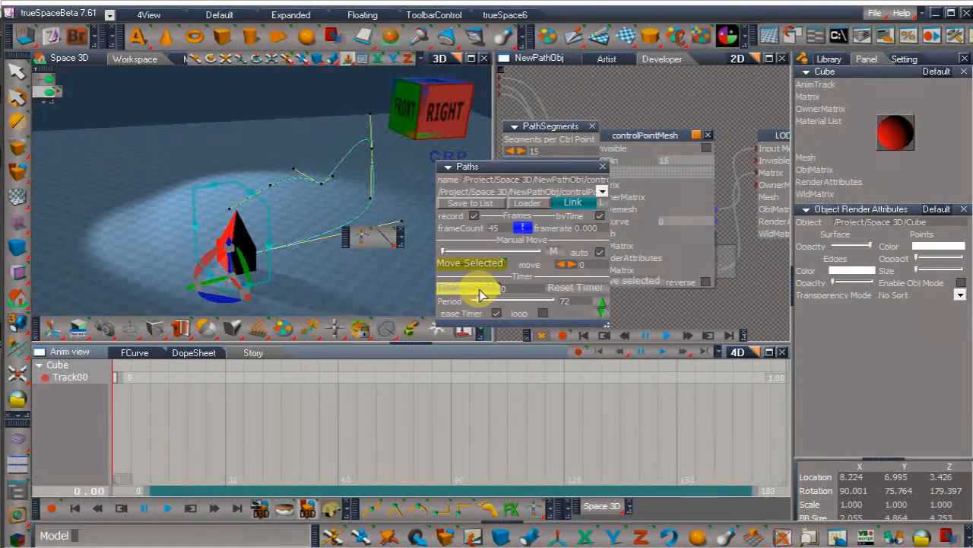
left_click(476, 295)
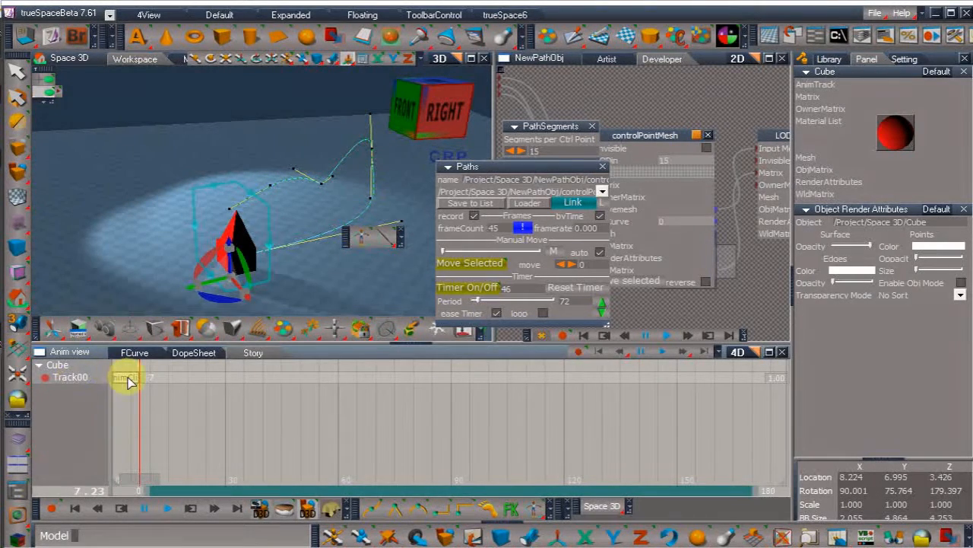
left_click(194, 353)
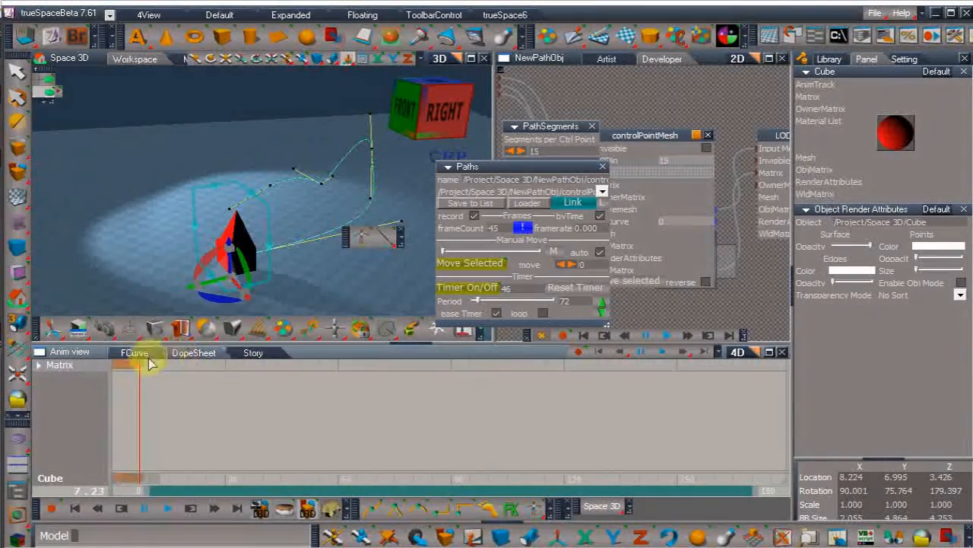
left_click(251, 353)
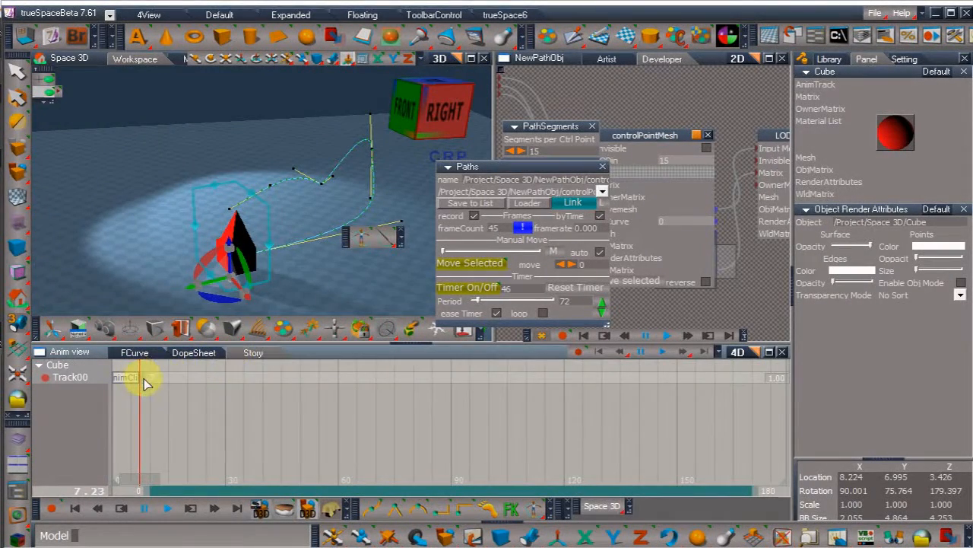
Step: Stretch the eased AnimClip to just past frame 100 and examine its keyframe spacing in the dope sheet
left_click_drag(147, 384, 342, 374)
left_click(194, 352)
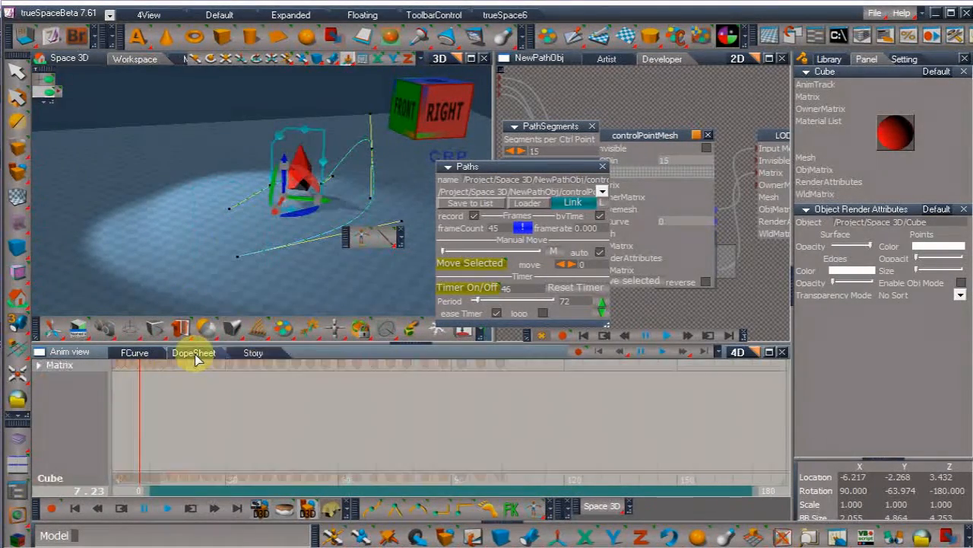
left_click_drag(149, 478, 81, 431)
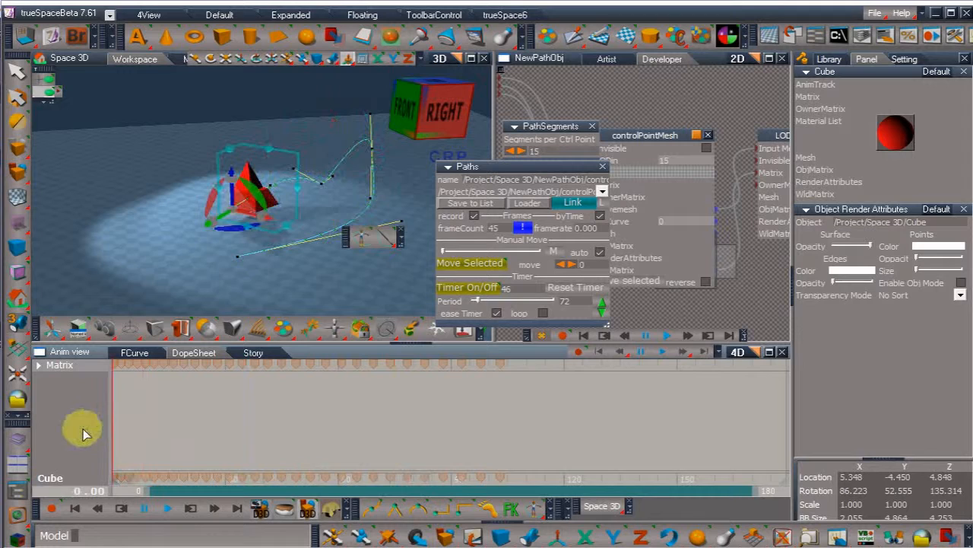
Step: Review the three ease settings in the Paths panel against the dope sheet keyframes, and return to the main path settings
left_click(603, 304)
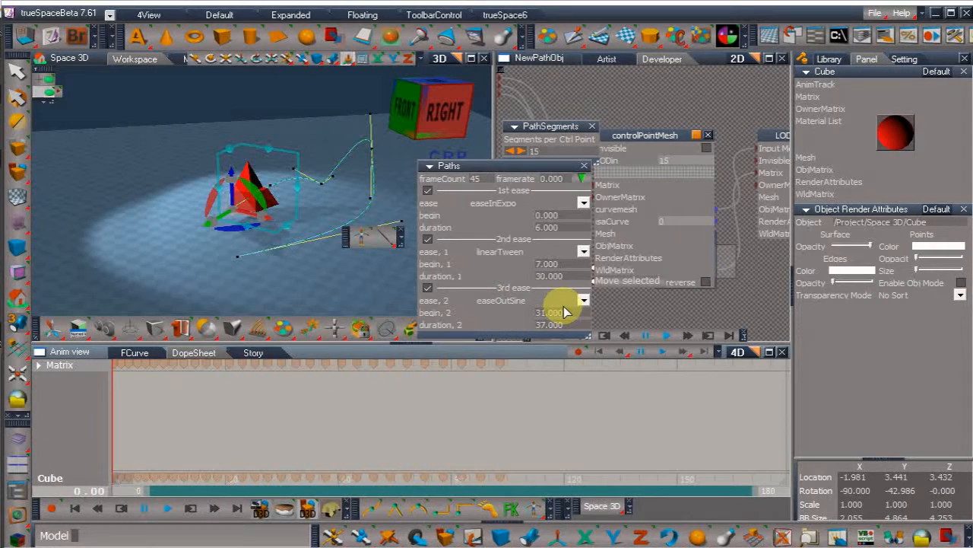
left_click_drag(121, 487, 42, 455)
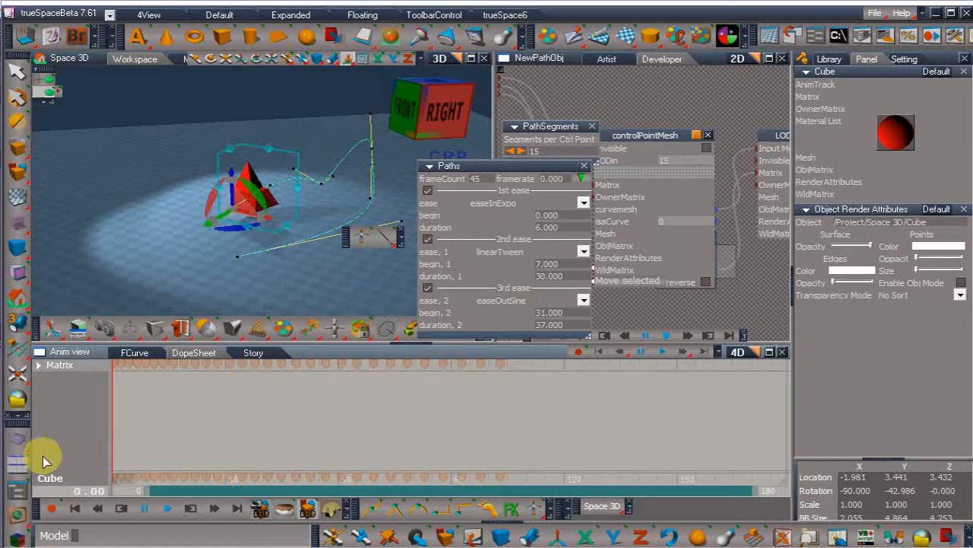
left_click(582, 178)
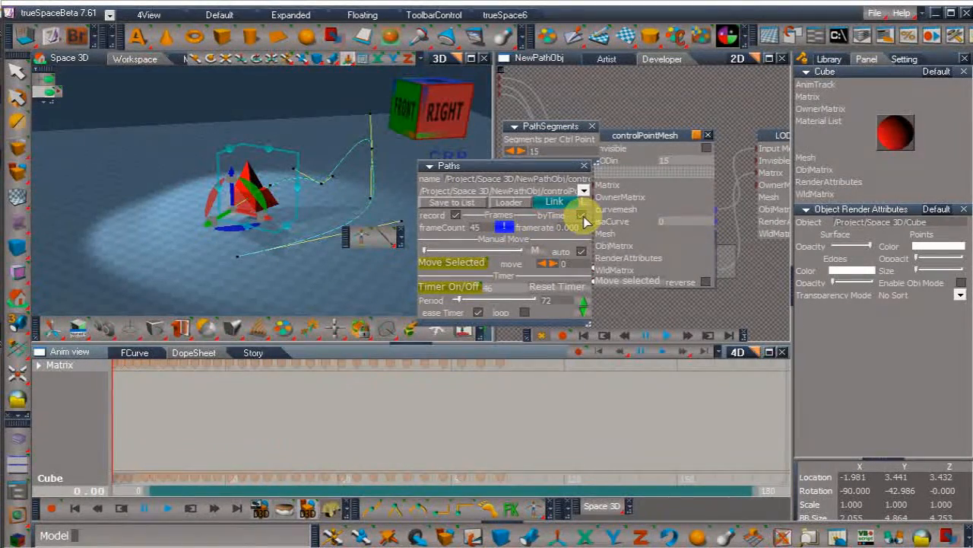
Step: Show the clip options in the Paths panel, load the cube's clip list, and select AnimClip
left_click(584, 310)
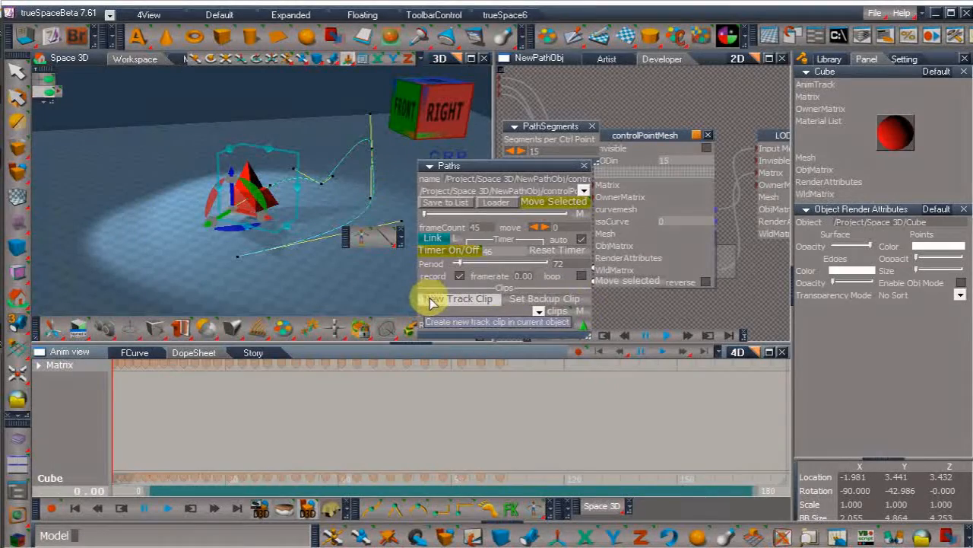
left_click(538, 312)
left_click(473, 328)
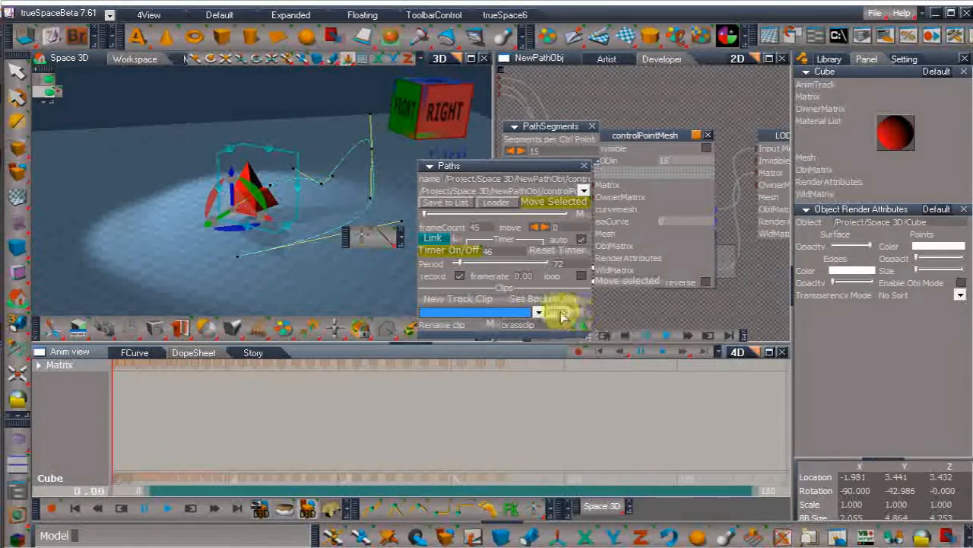
left_click(560, 314)
left_click(539, 312)
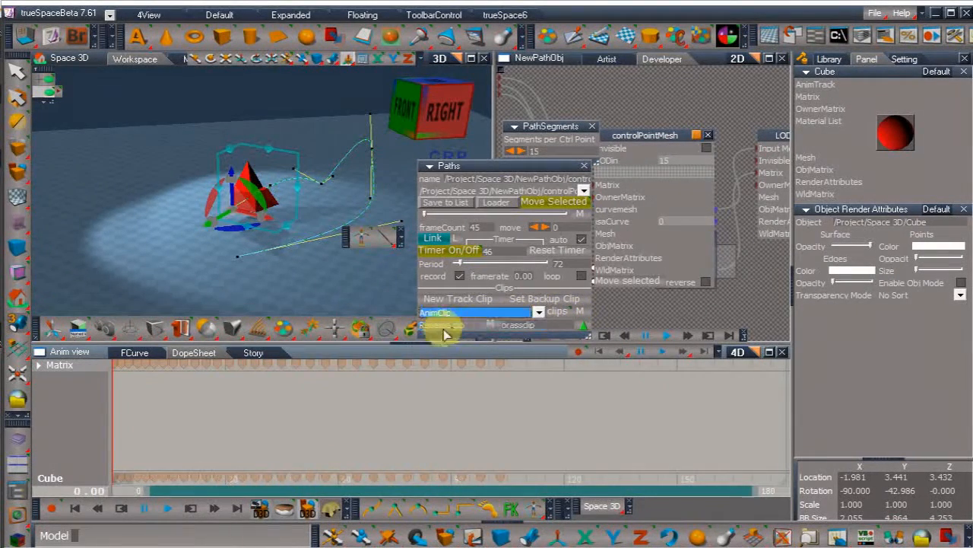
left_click(442, 326)
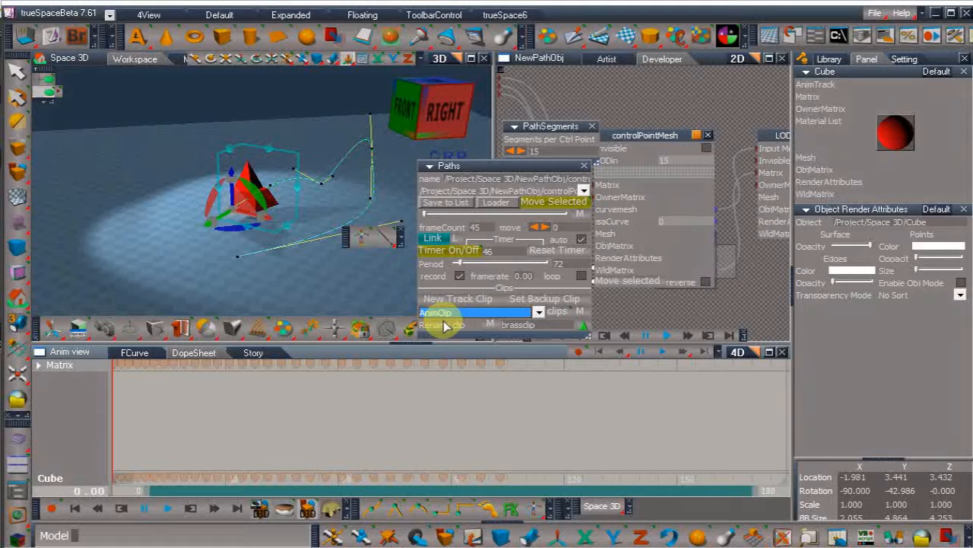